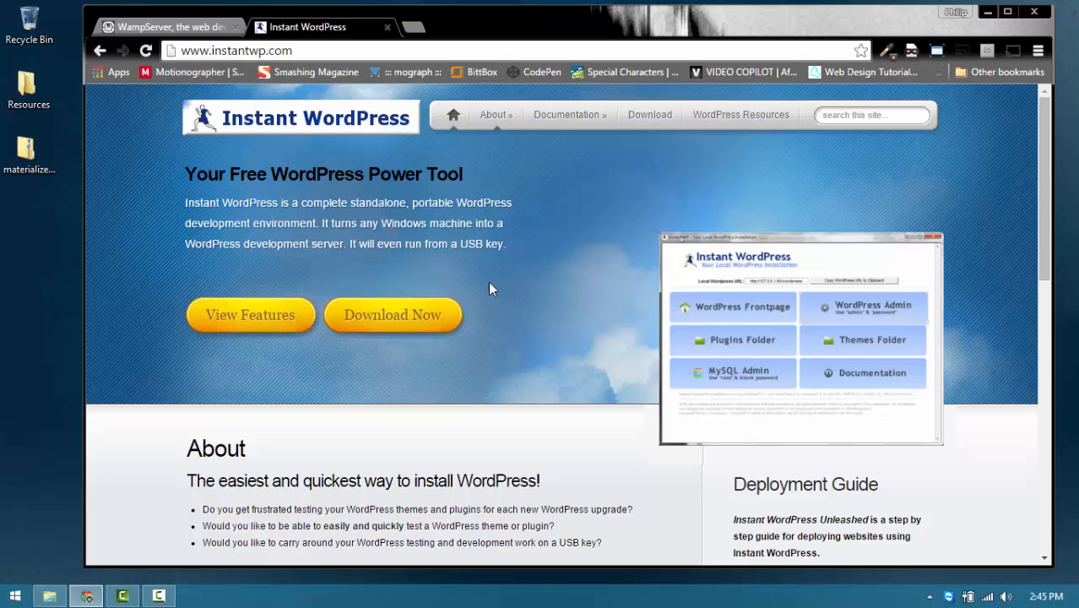
# Step: Look over the 32- and 64-bit downloads on the WampServer website, then reveal the hidden tray icons
pyautogui.click(192, 27)
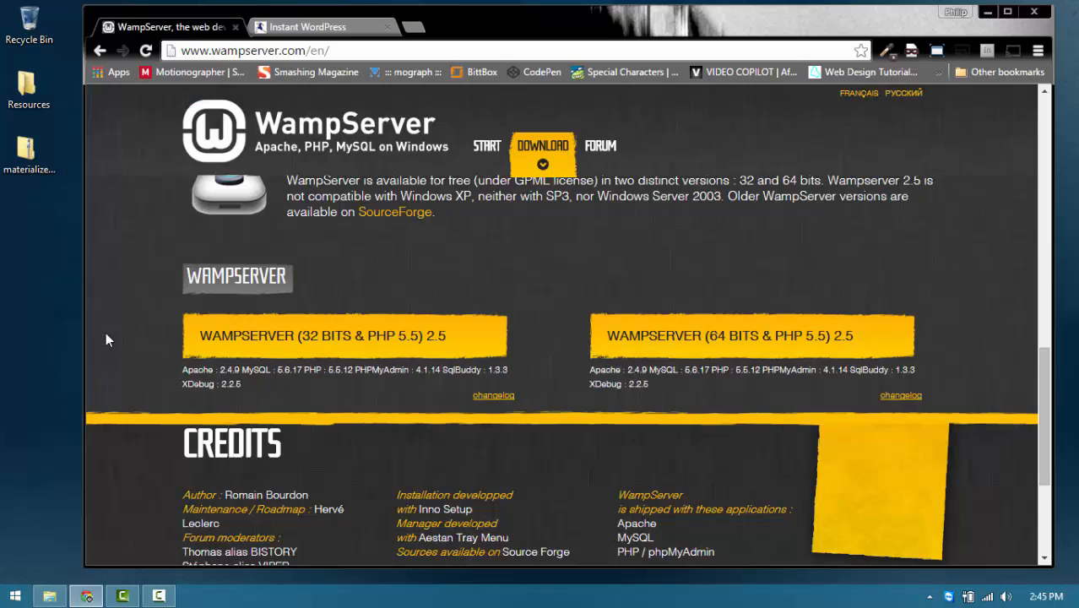
pyautogui.scroll(6, 488, 339)
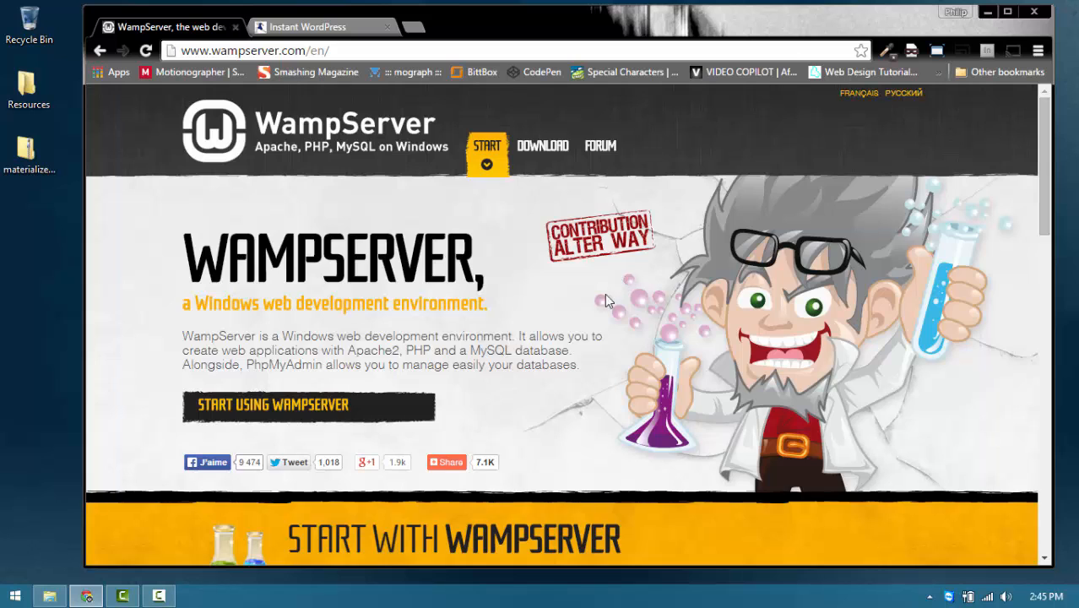
pyautogui.scroll(-6, 605, 301)
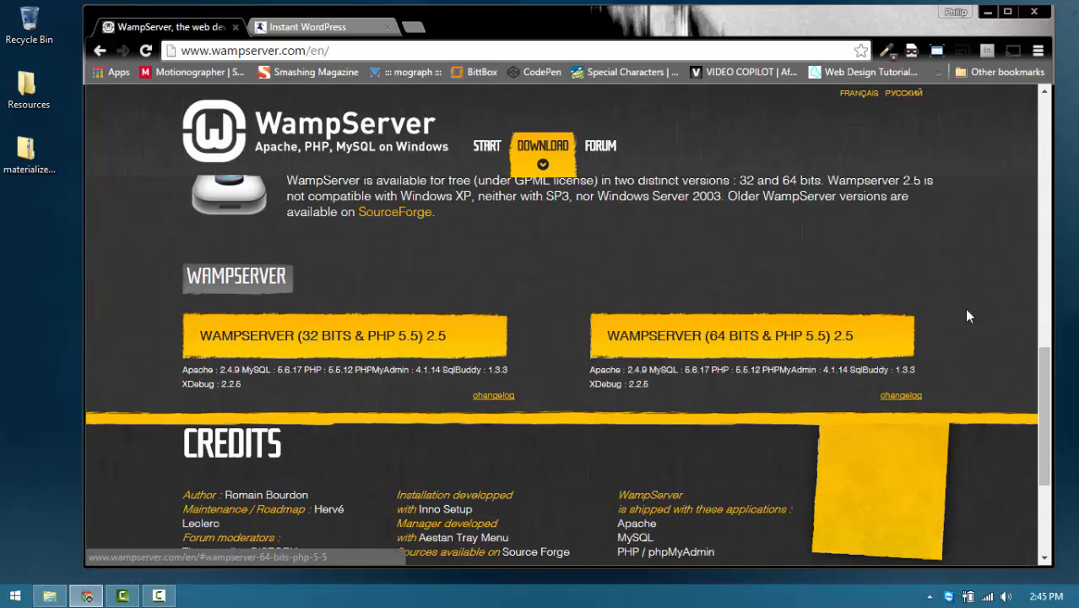
pyautogui.click(679, 333)
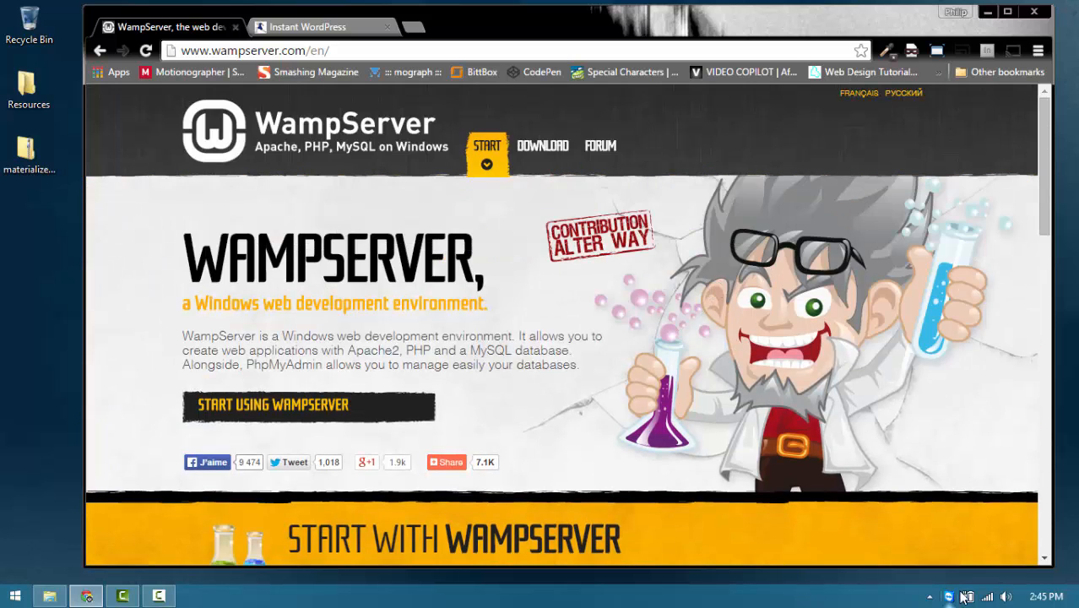
pyautogui.click(929, 596)
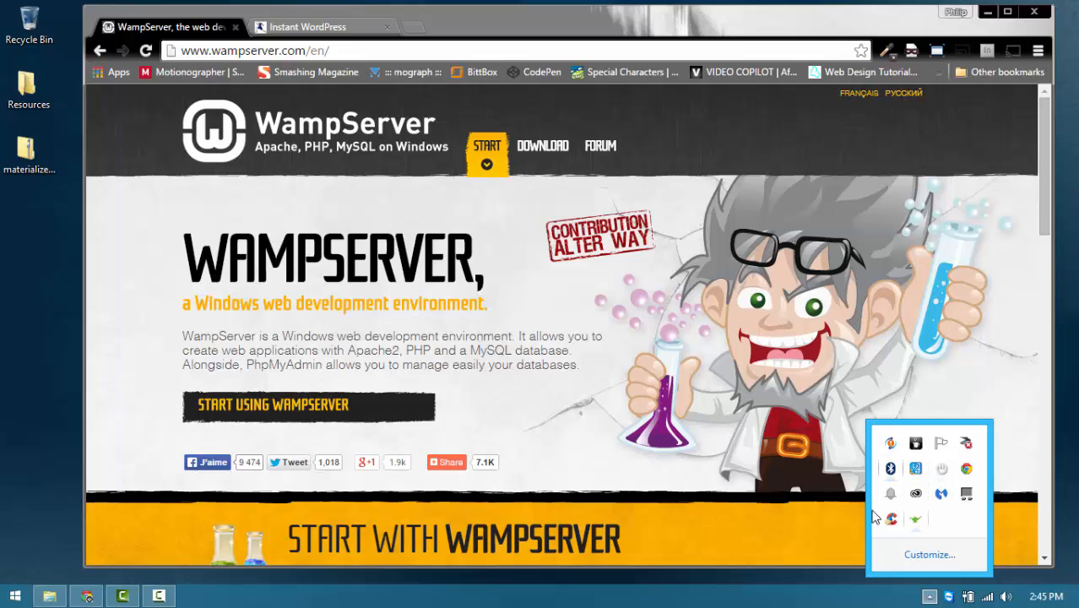
# Step: Launch WampServer64 from the 'start WampServer64' tile on the Start screen
pyautogui.click(17, 598)
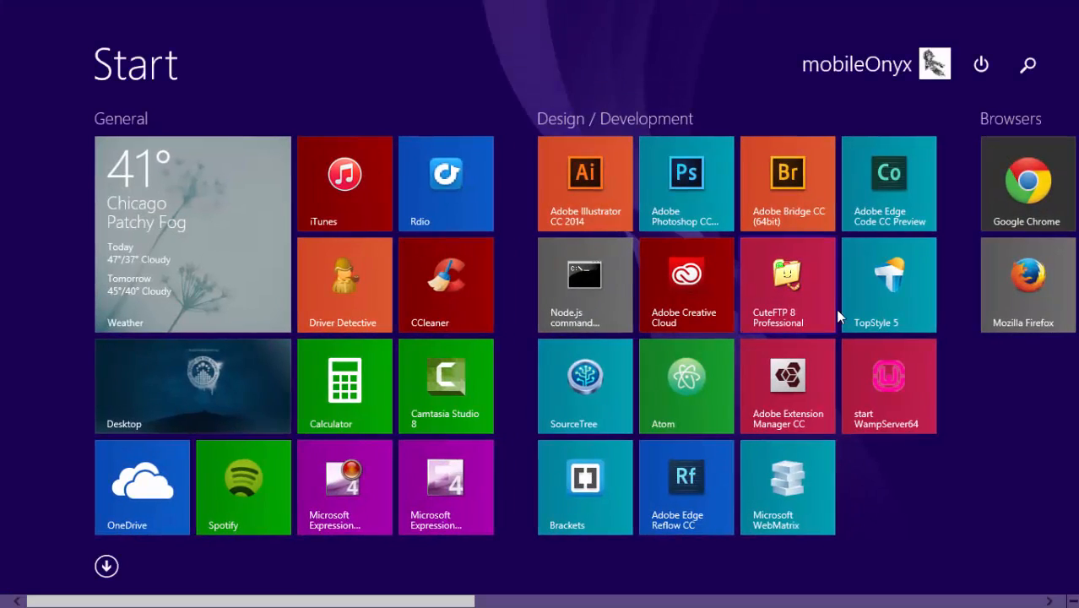
pyautogui.click(888, 403)
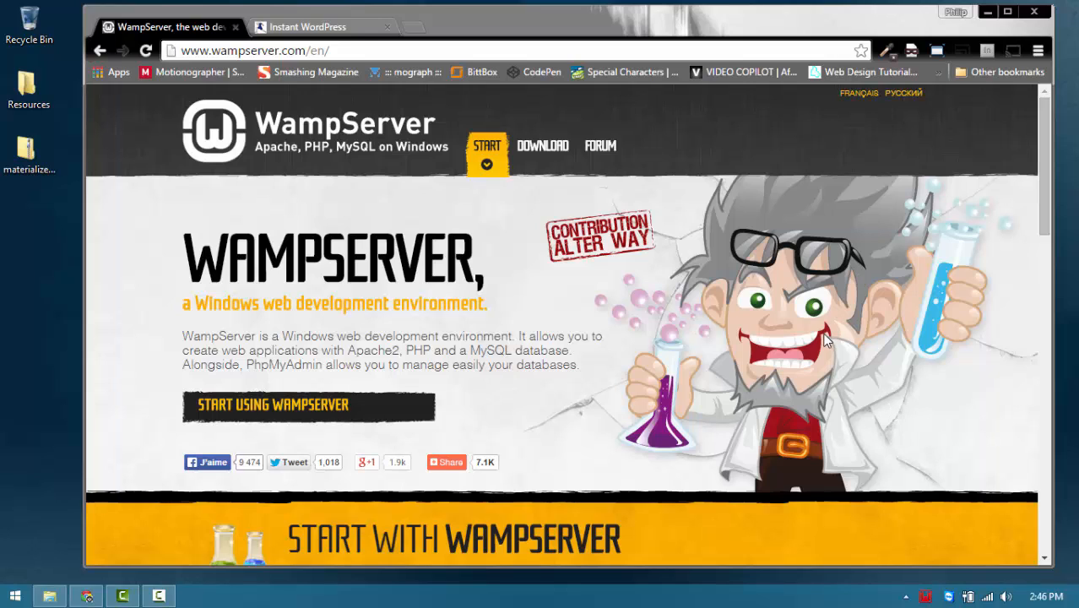
# Step: Expand the WampServer tray menu's Apache > Service submenu to reveal Test Port 80
pyautogui.click(948, 596)
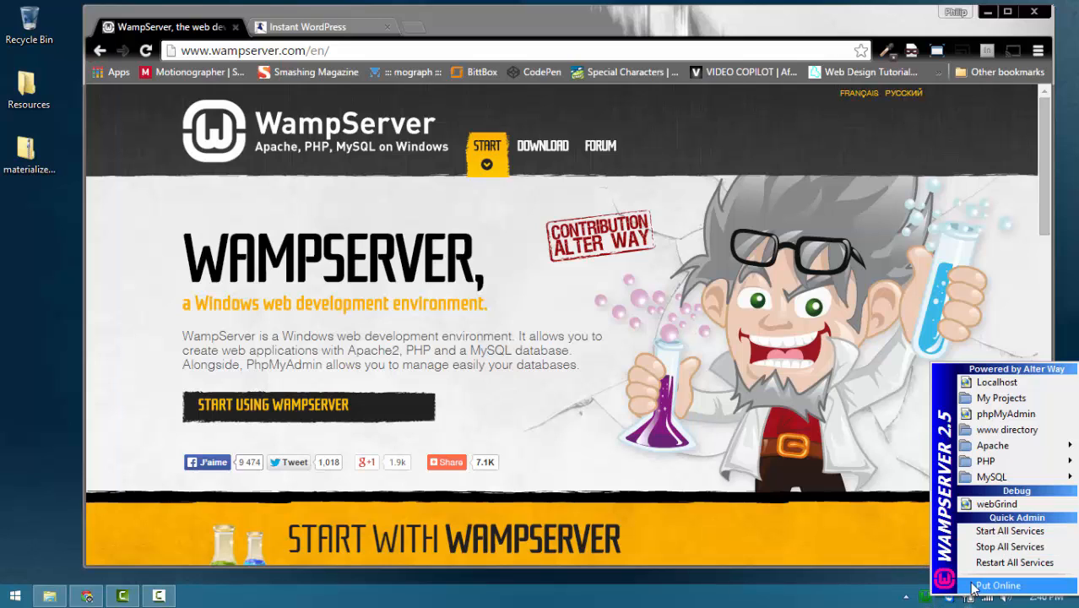
pyautogui.moveTo(988, 452)
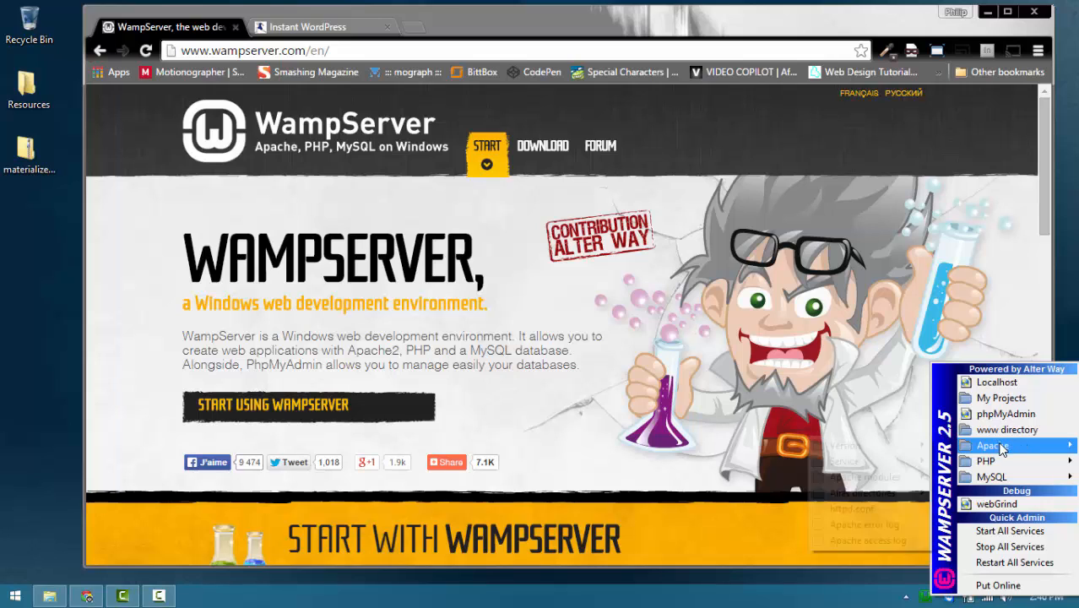
pyautogui.moveTo(852, 462)
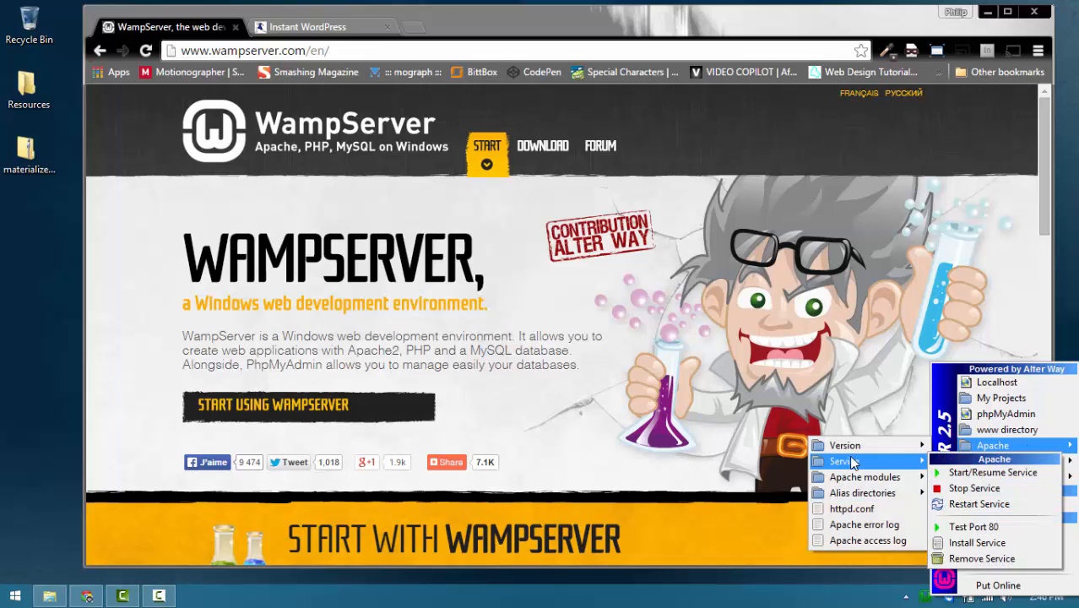
# Step: Run Test Port 80, which reports Apache/2.4.9 (Win64) PHP/5.5.12 on port 80
pyautogui.click(976, 527)
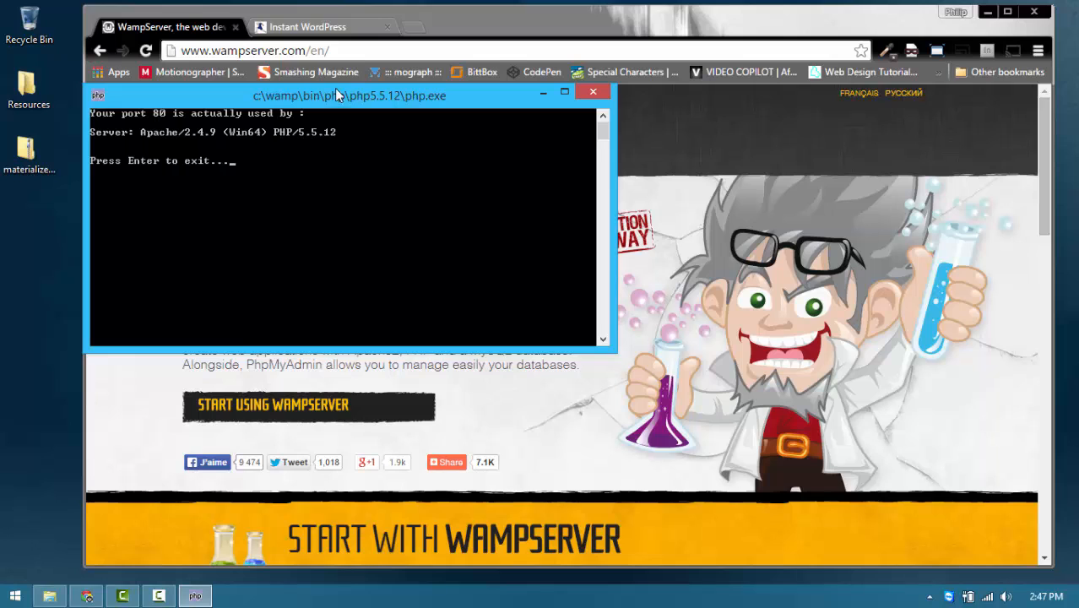
# Step: Move the port 80 report aside and open File Explorer on the WP_Demo folder
pyautogui.moveTo(350, 91); pyautogui.dragTo(315, 116)
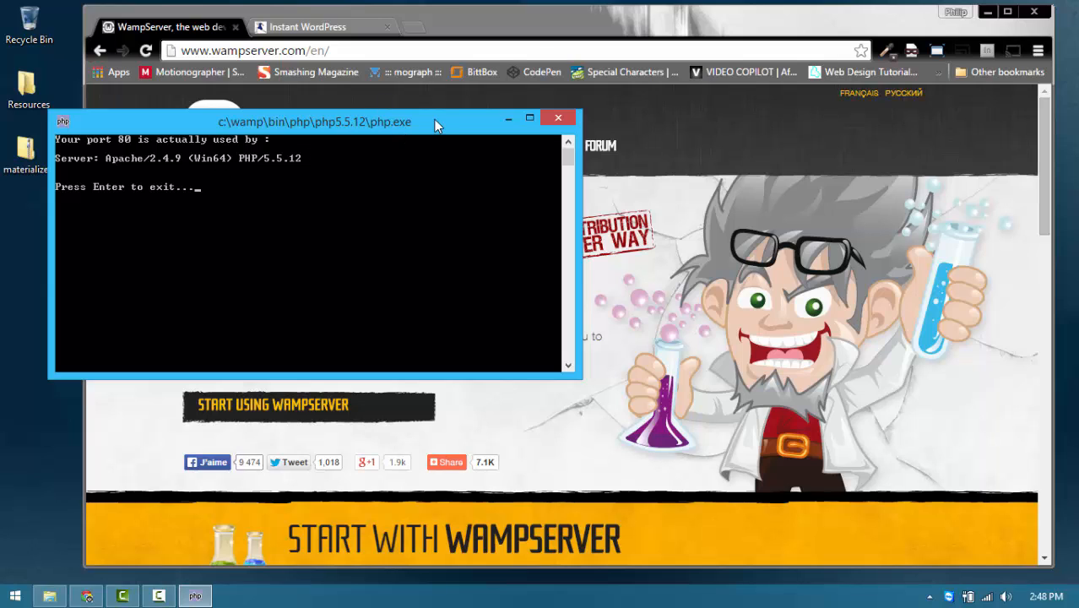
pyautogui.moveTo(432, 119); pyautogui.dragTo(438, 123)
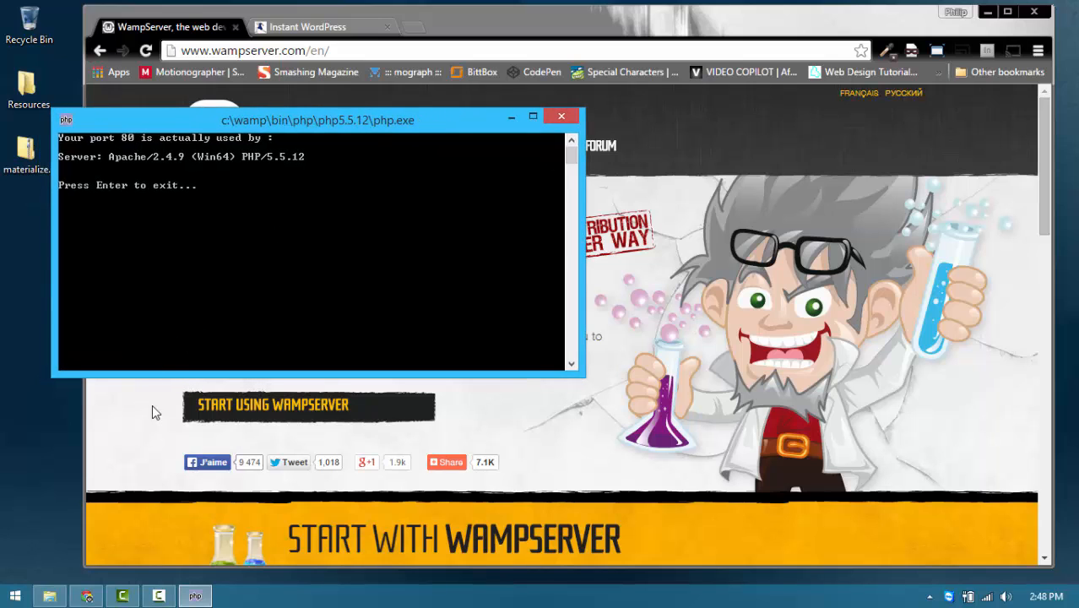
pyautogui.click(50, 596)
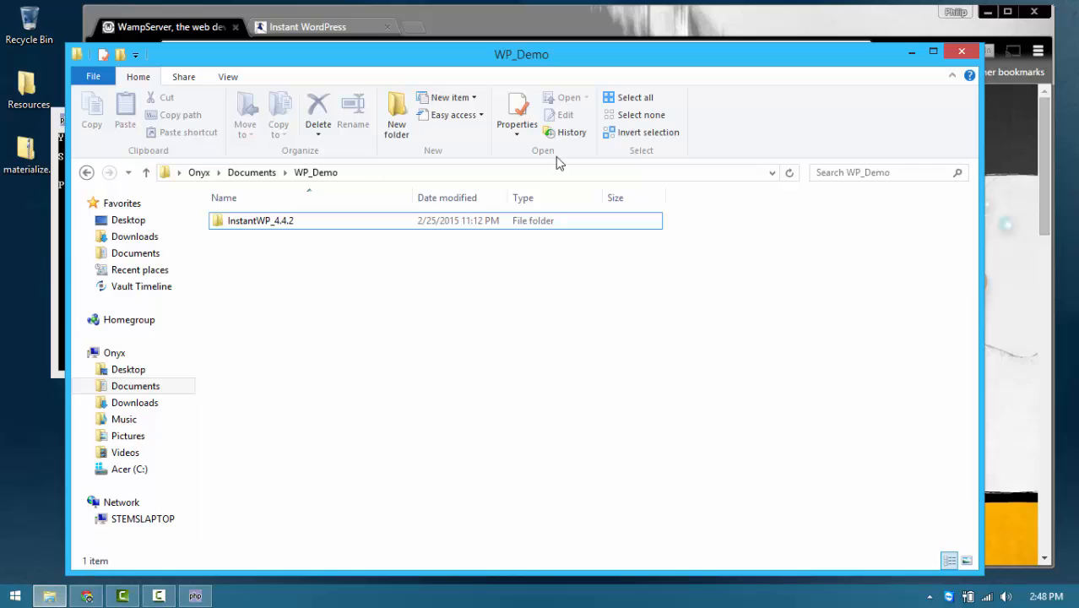
# Step: Launch Computer Management by choosing Manage for the Onyx computer in File Explorer
pyautogui.rightClick(118, 356)
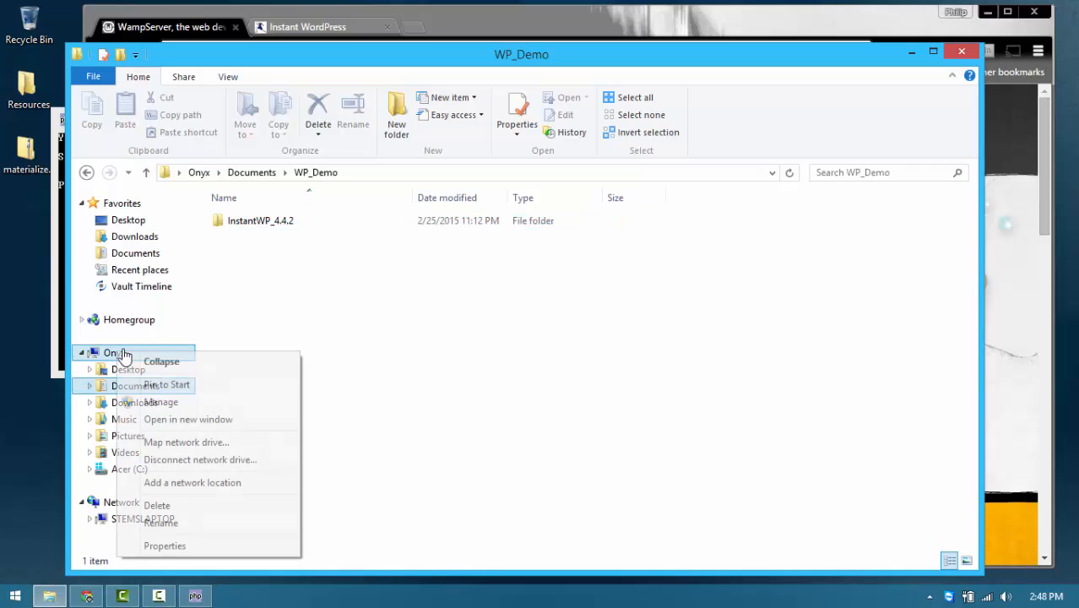
pyautogui.click(158, 407)
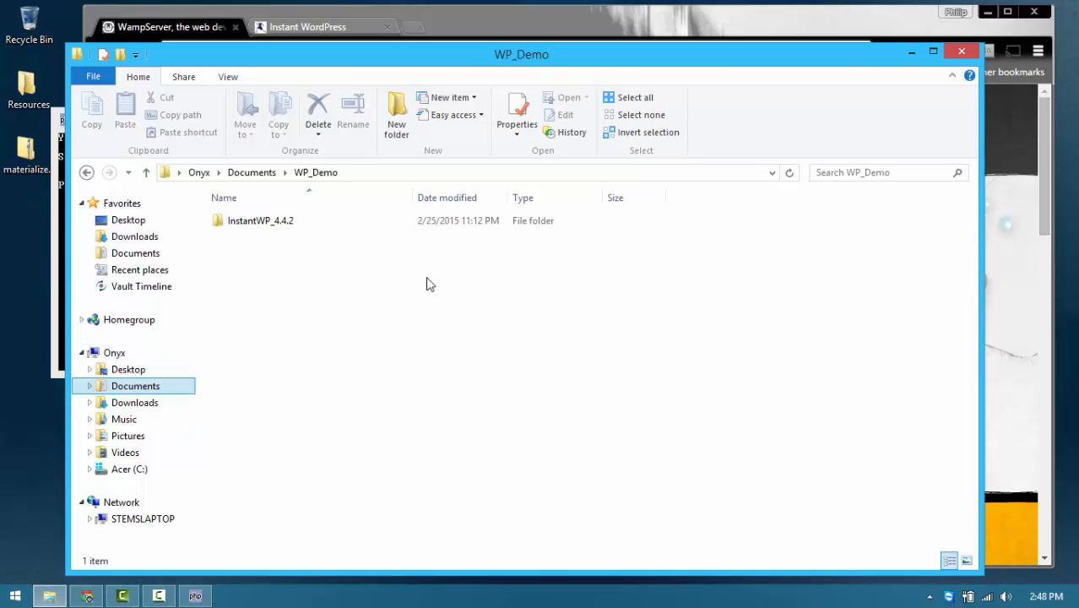
pyautogui.rightClick(116, 359)
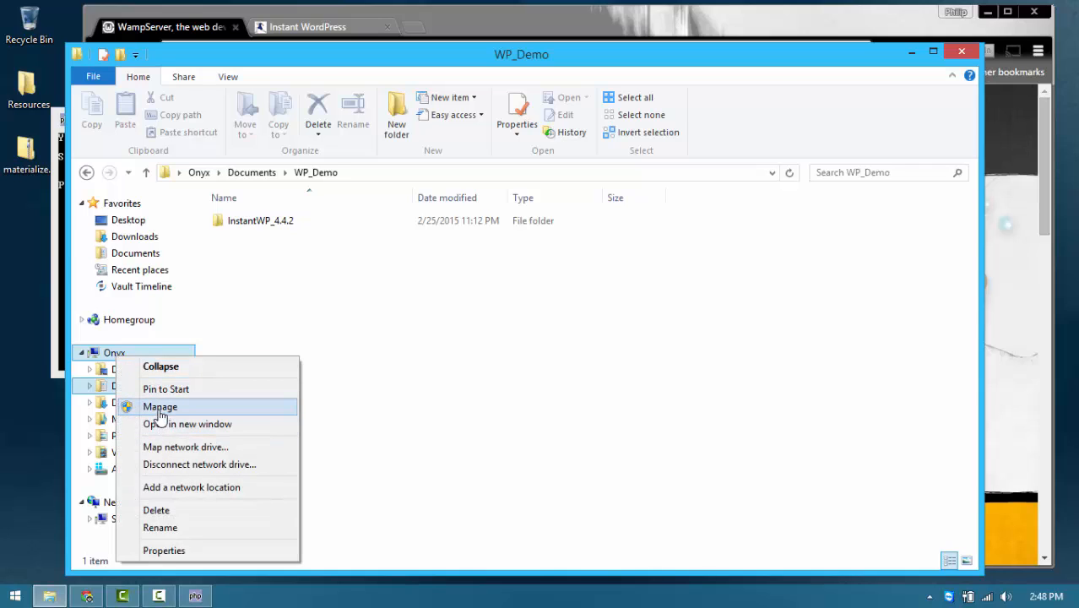
pyautogui.click(160, 407)
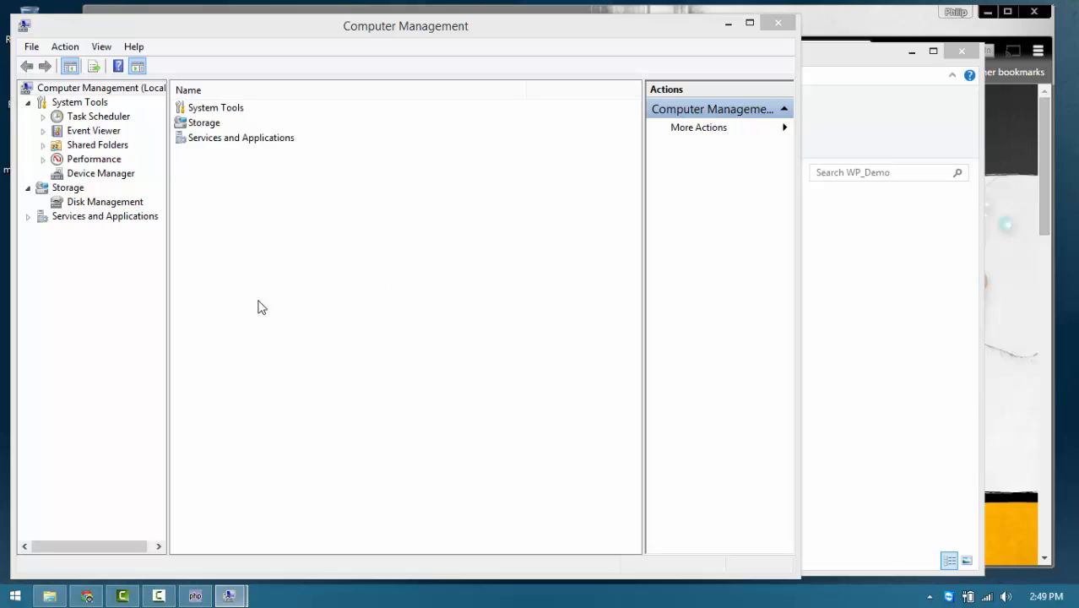
# Step: Open Services under Services and Applications and widen the window to show startup type and log-on columns
pyautogui.click(83, 221)
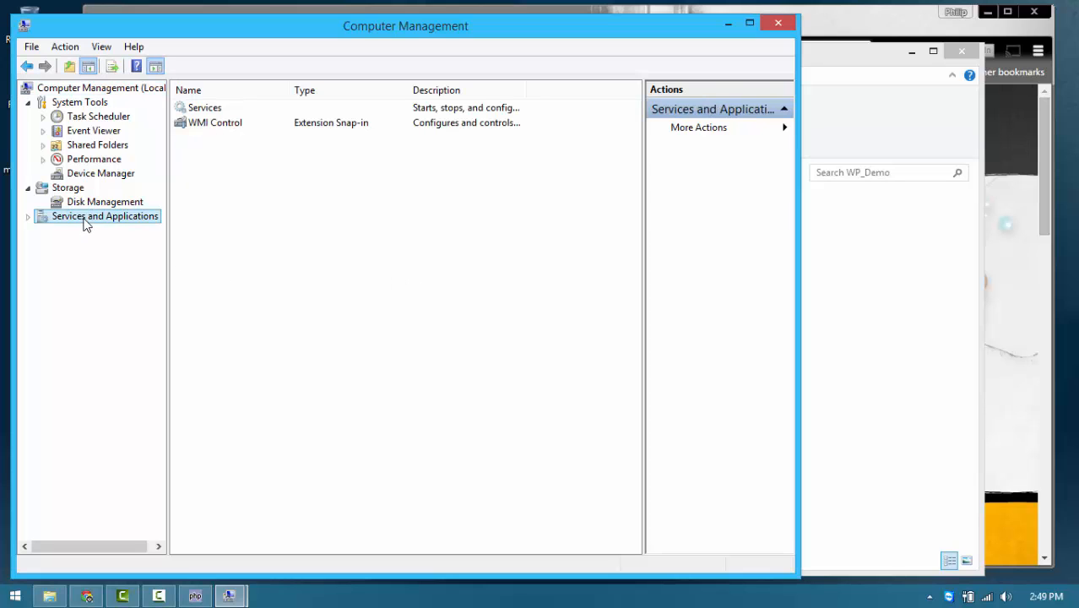
pyautogui.doubleClick(203, 113)
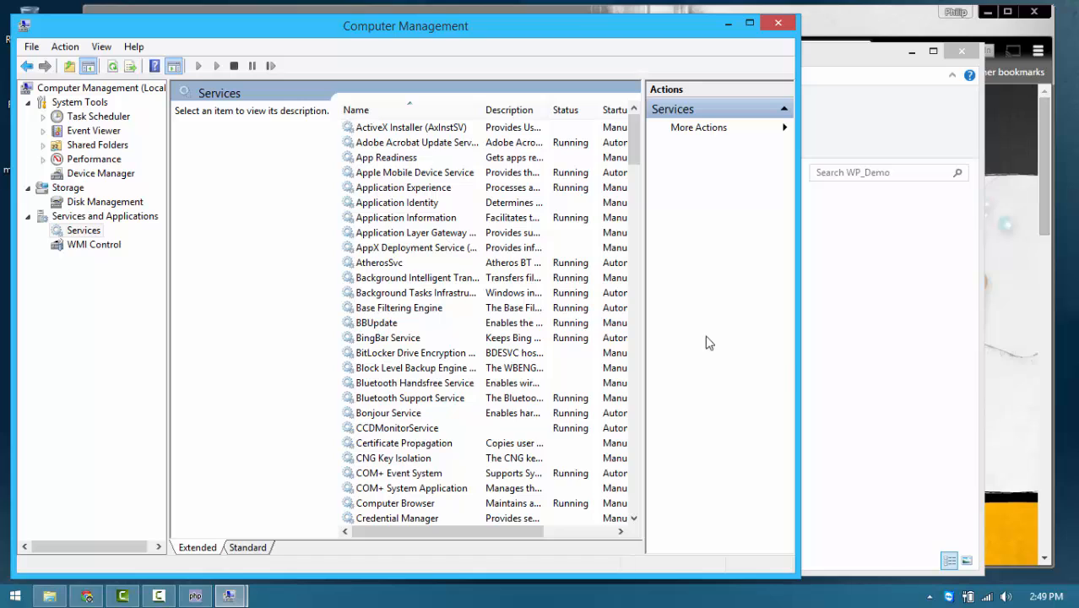
pyautogui.moveTo(798, 357); pyautogui.dragTo(926, 357)
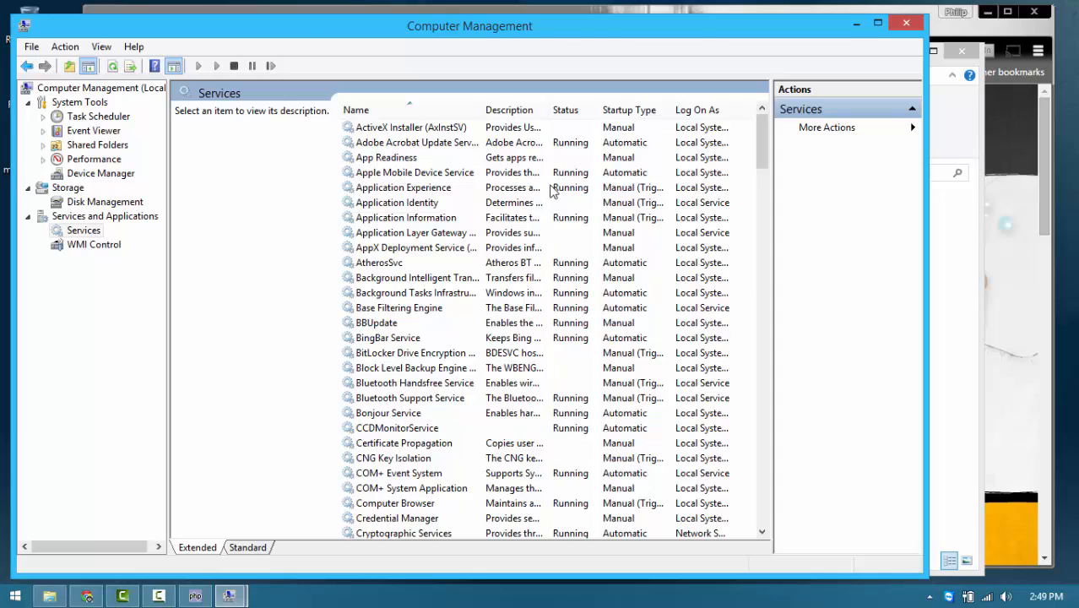
pyautogui.moveTo(303, 32); pyautogui.dragTo(482, 58)
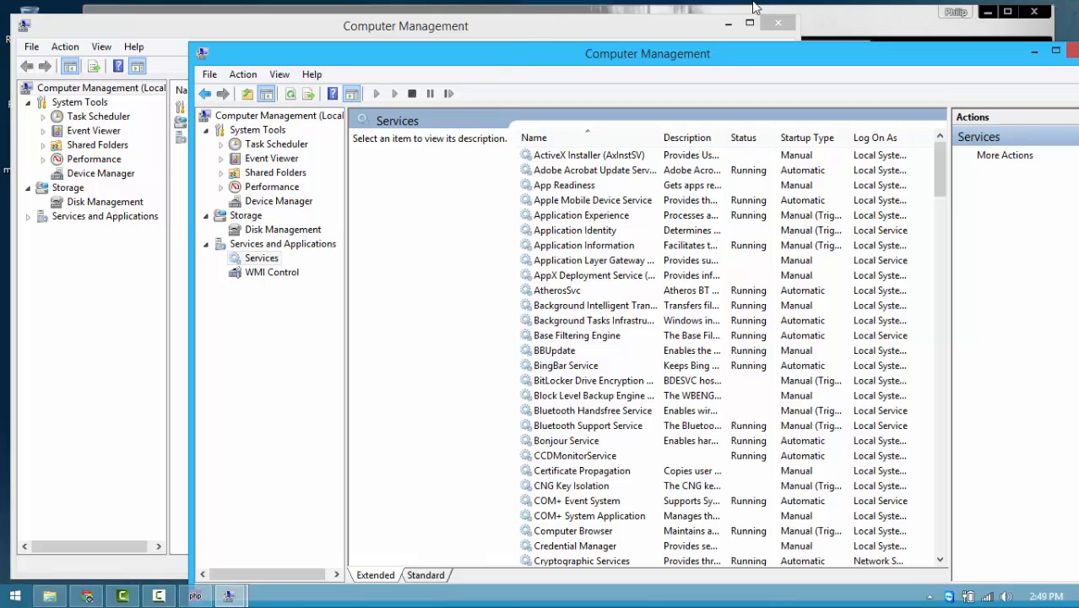
# Step: Scroll the Services list and select Microsoft iSCSI Initiator Service to view its description
pyautogui.click(726, 24)
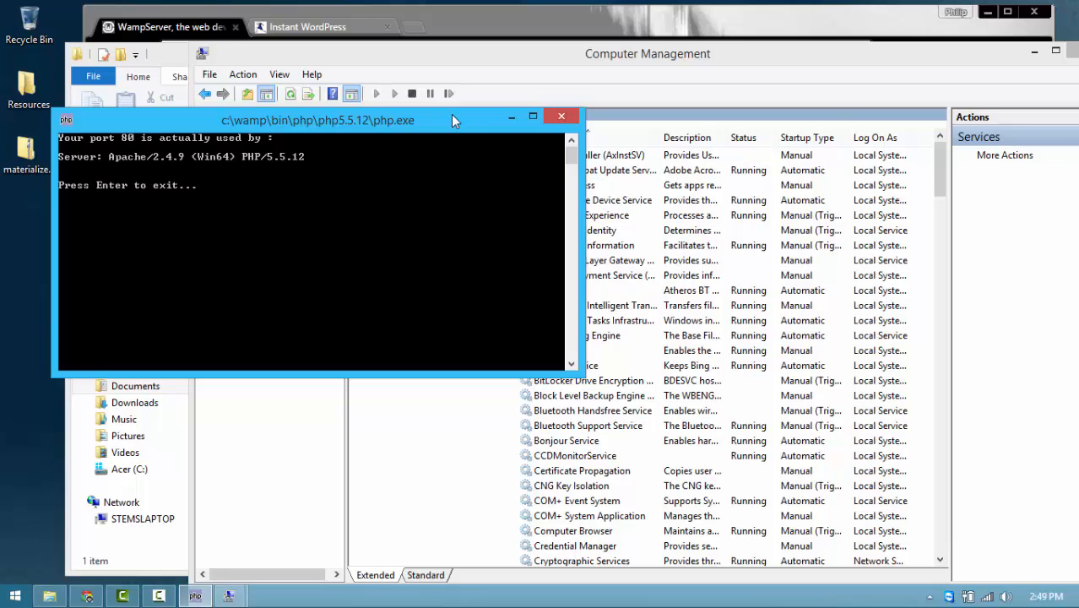
pyautogui.moveTo(450, 119); pyautogui.dragTo(409, 131)
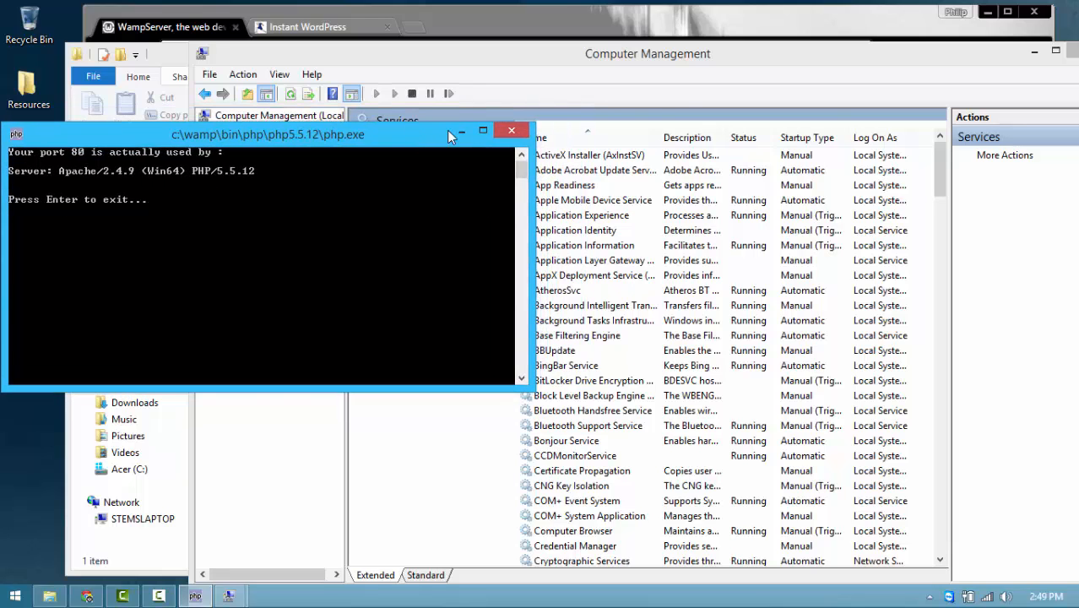
pyautogui.click(540, 64)
pyautogui.scroll(-5, 590, 281)
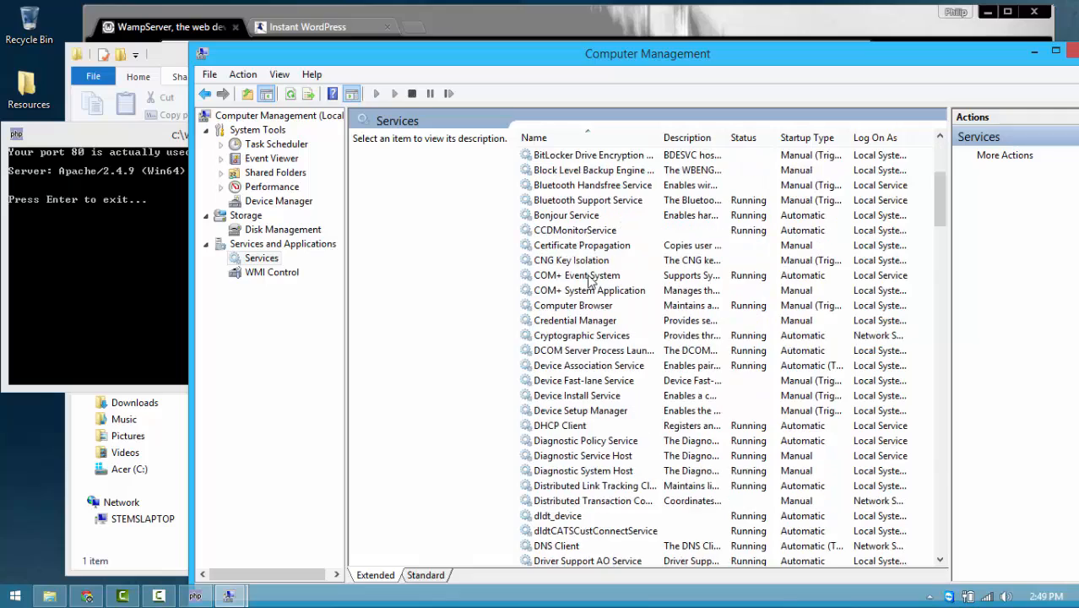
pyautogui.scroll(-15, 591, 281)
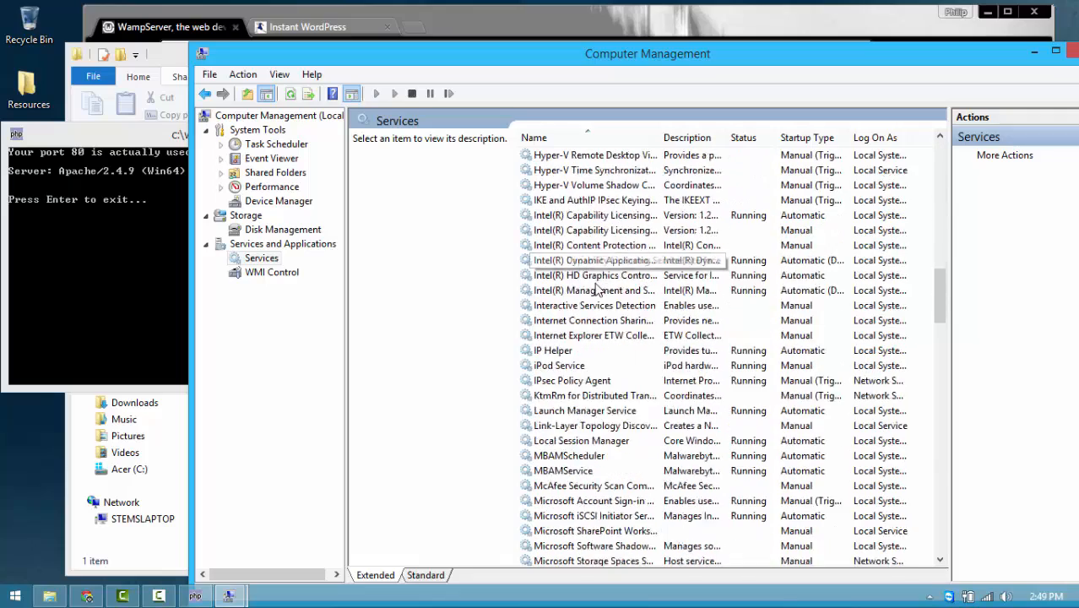
pyautogui.scroll(-7, 596, 290)
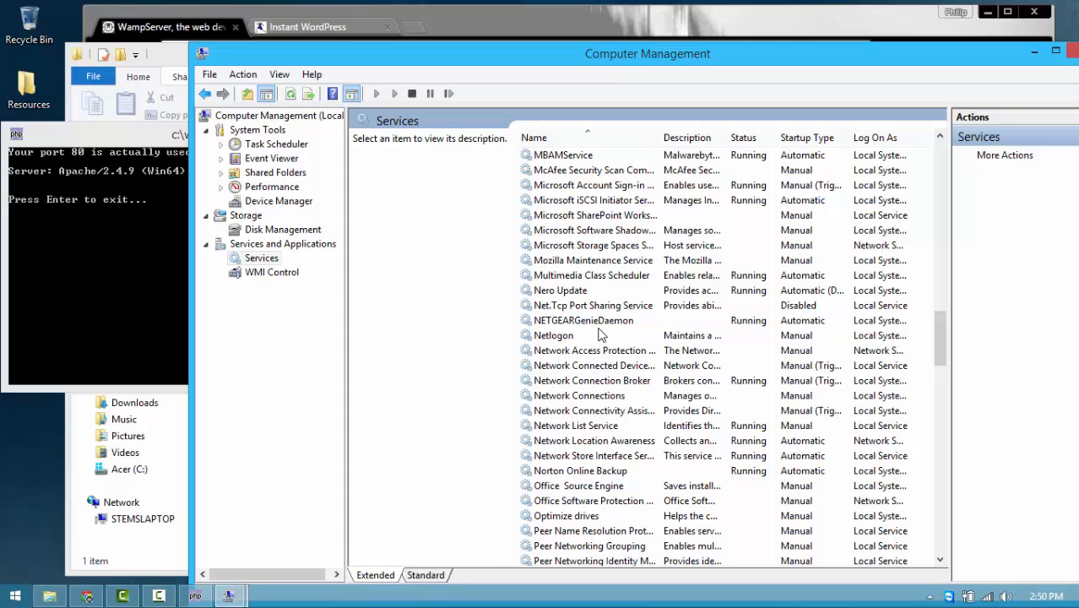
pyautogui.click(619, 202)
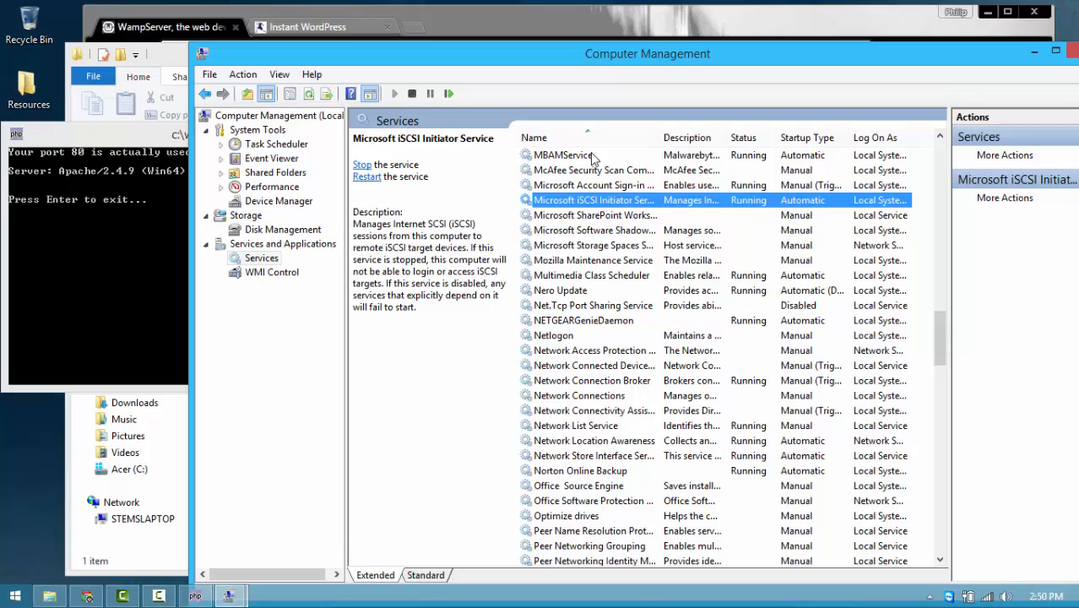
# Step: Check the iSCSI Initiator Service's Properties and keep its Startup type at Automatic
pyautogui.rightClick(745, 207)
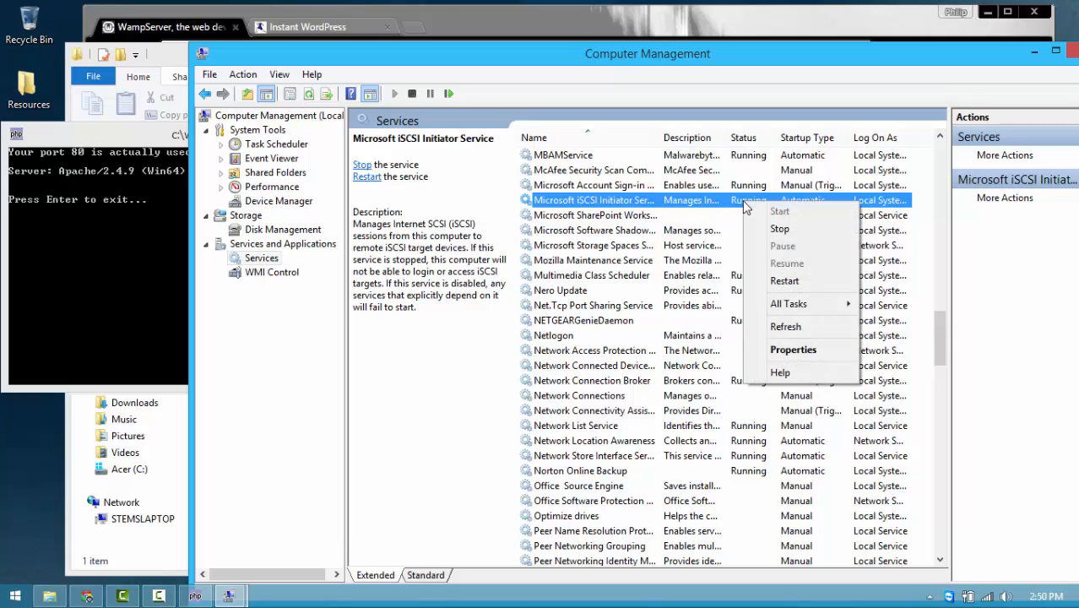
pyautogui.click(793, 349)
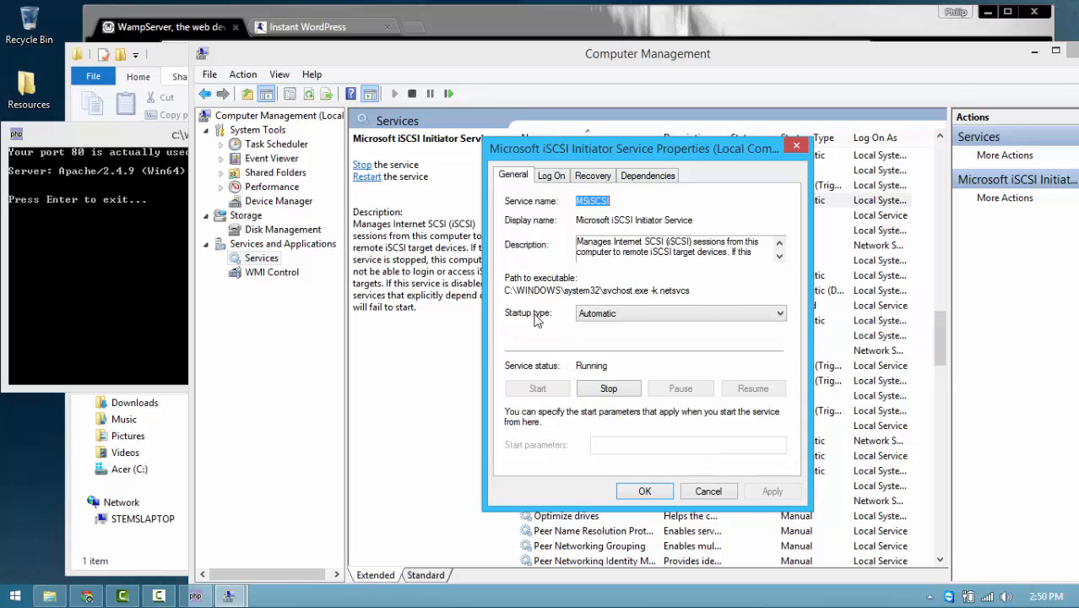
pyautogui.click(780, 315)
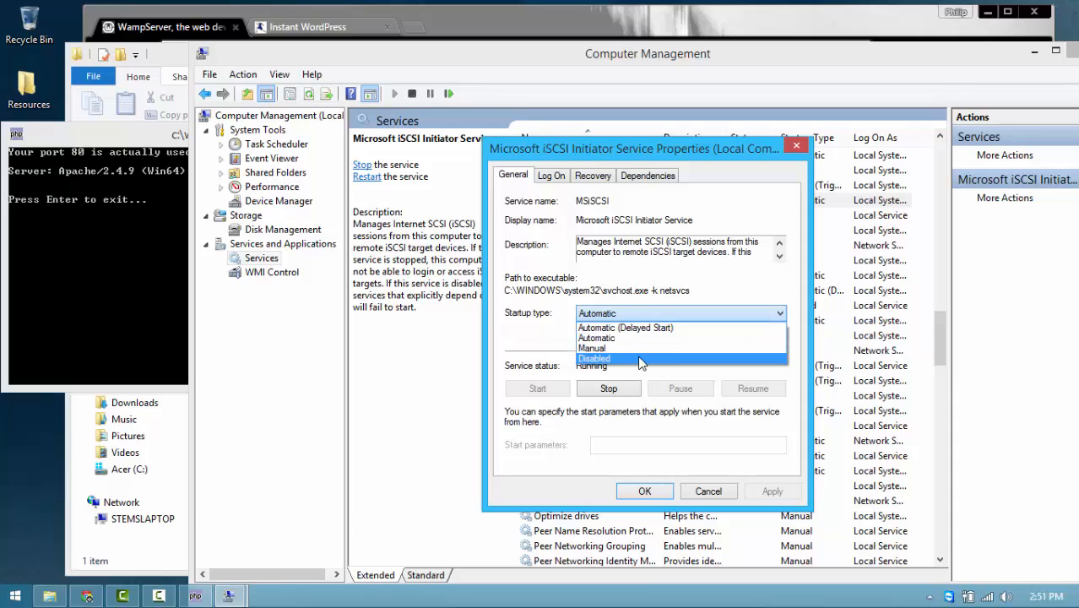
pyautogui.click(535, 346)
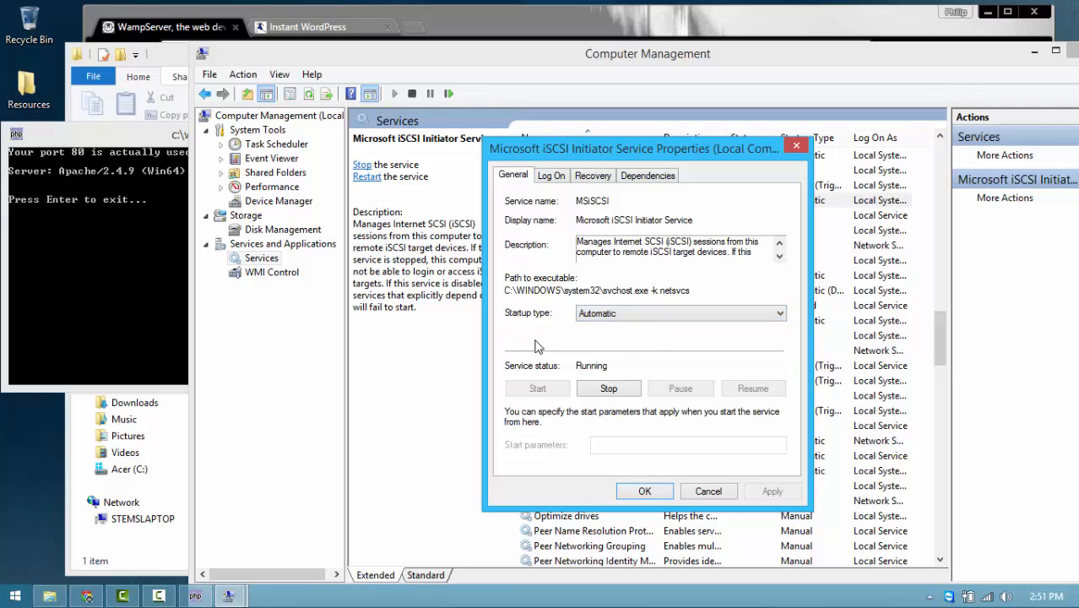
pyautogui.click(646, 493)
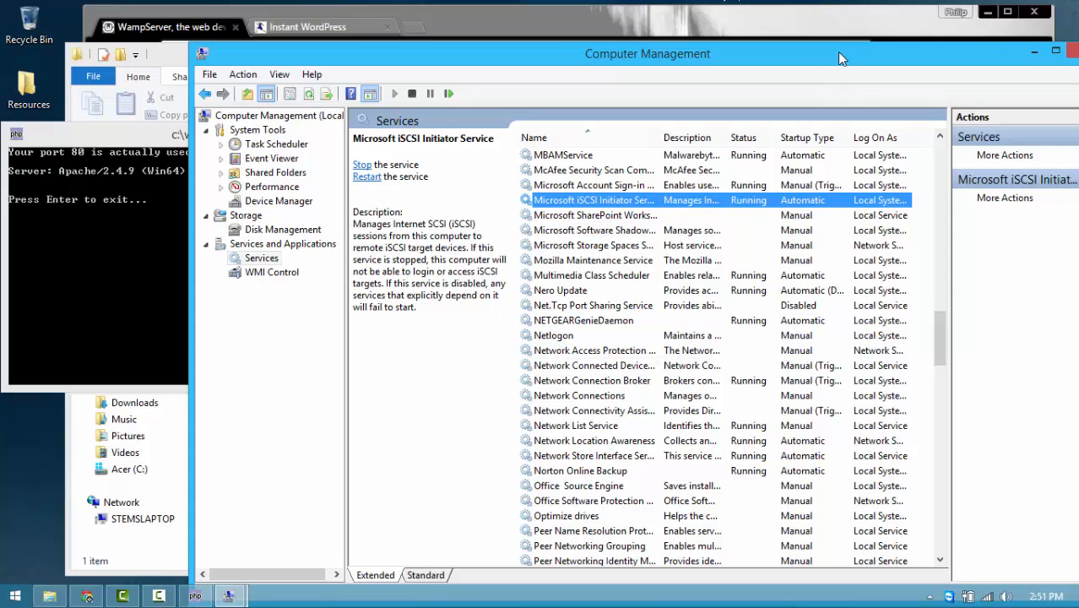
# Step: Close Computer Management and the php port-check console, and minimize the WP_Demo folder
pyautogui.moveTo(836, 51); pyautogui.dragTo(757, 60)
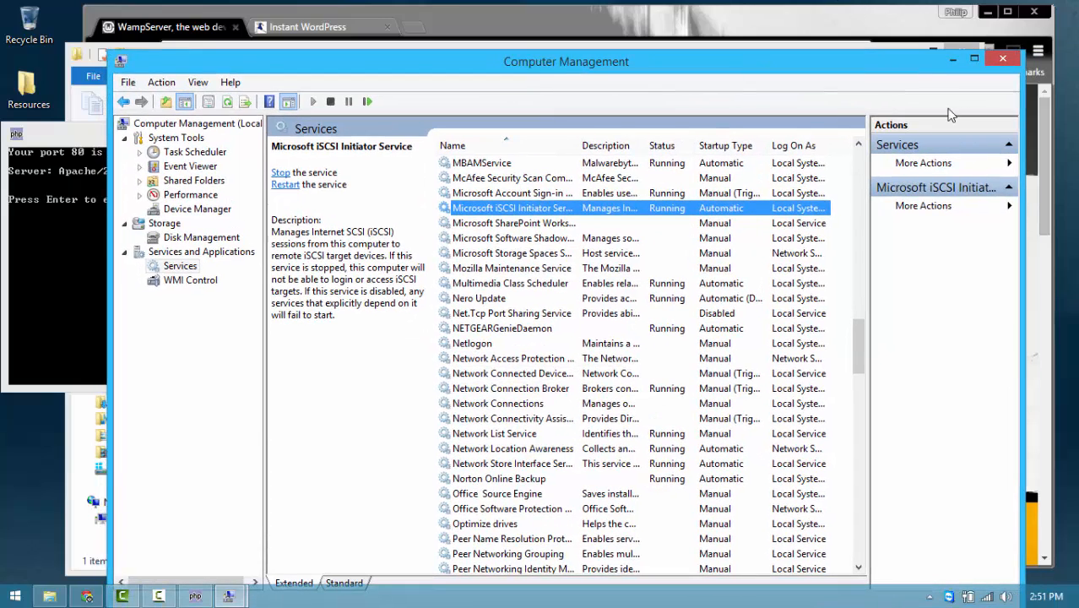
pyautogui.click(1003, 59)
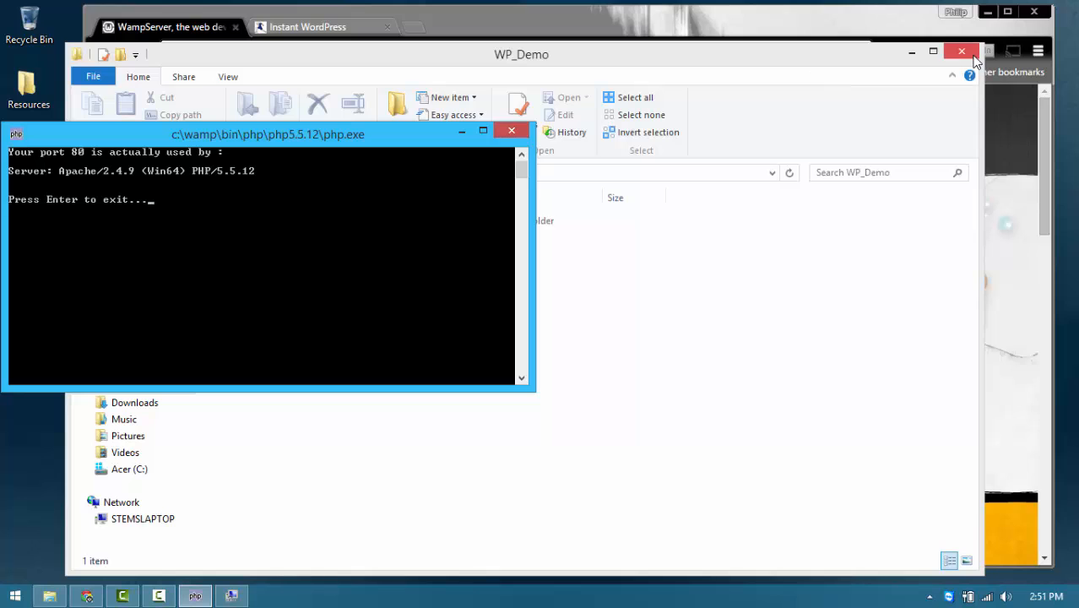
pyautogui.click(511, 131)
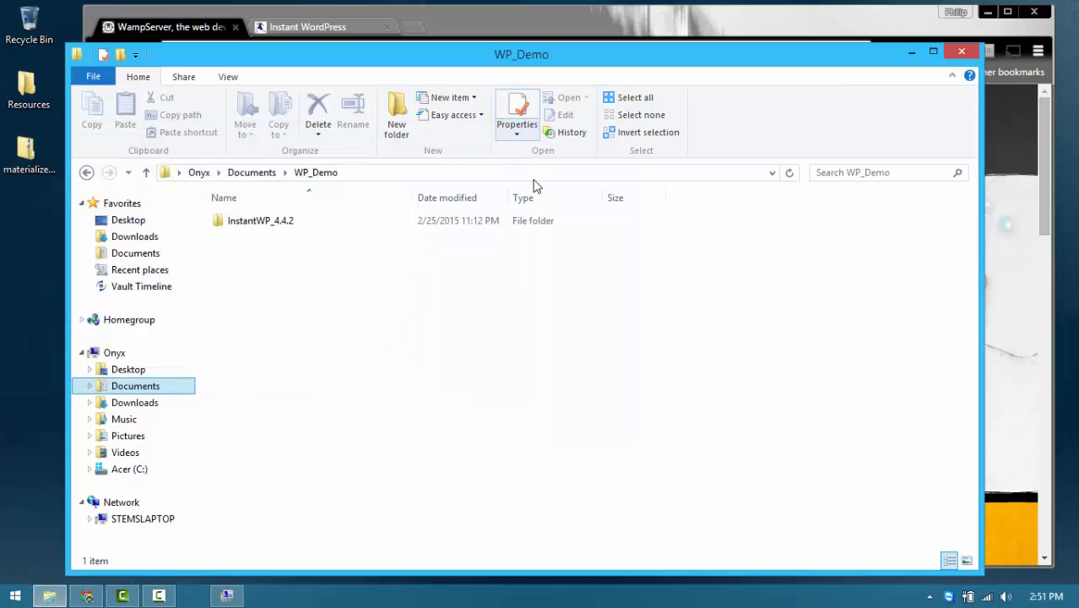
pyautogui.click(911, 54)
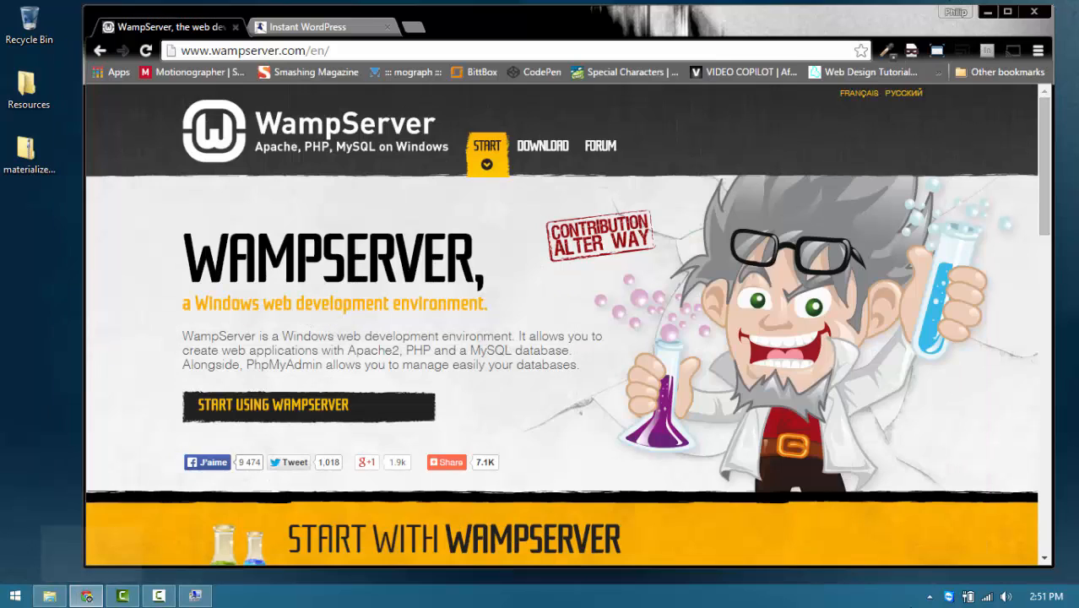
# Step: Rerun Apache > Service > Test Port 80 from the WampServer tray icon and move the report aside
pyautogui.click(930, 597)
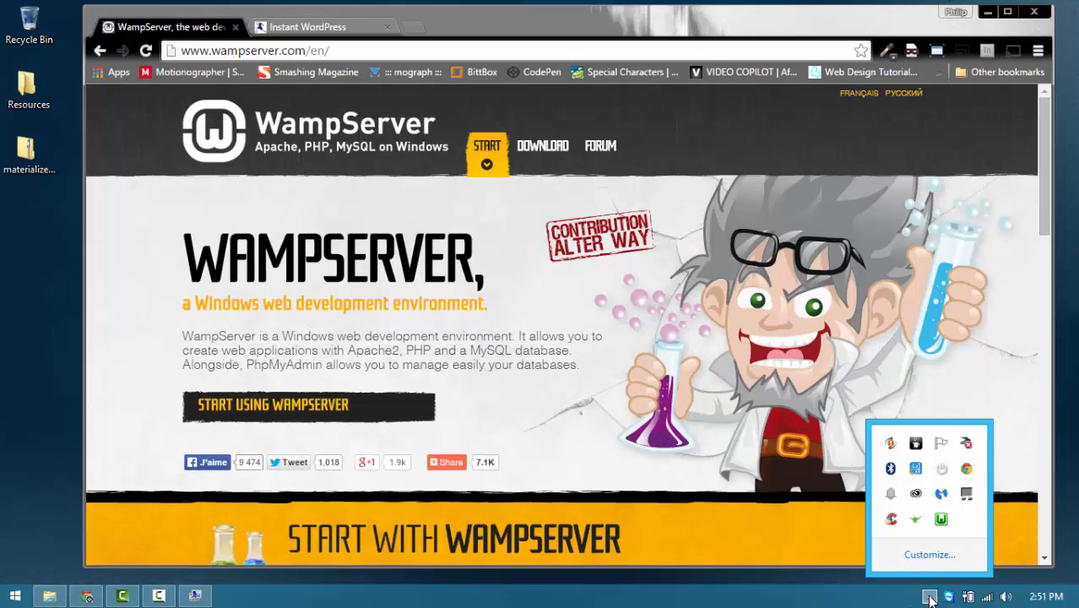
pyautogui.click(941, 521)
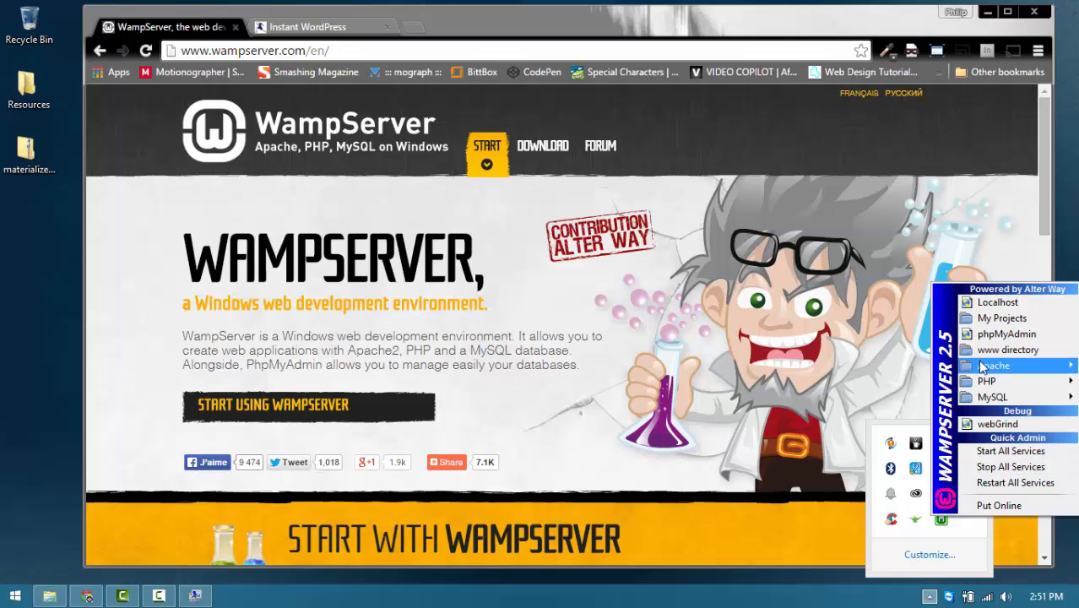
pyautogui.moveTo(988, 367)
pyautogui.moveTo(853, 381)
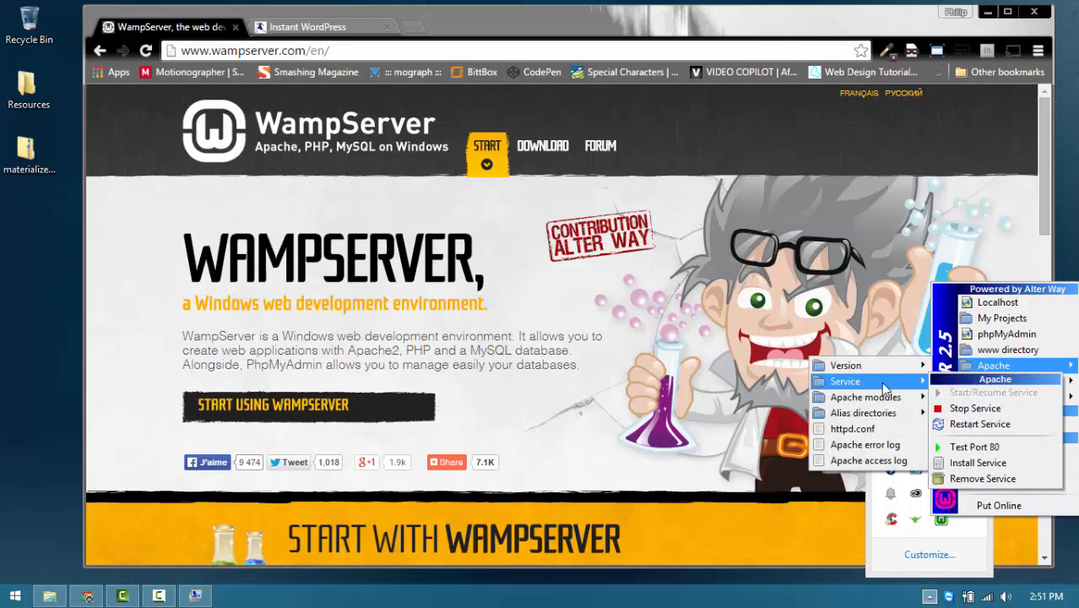
pyautogui.click(989, 448)
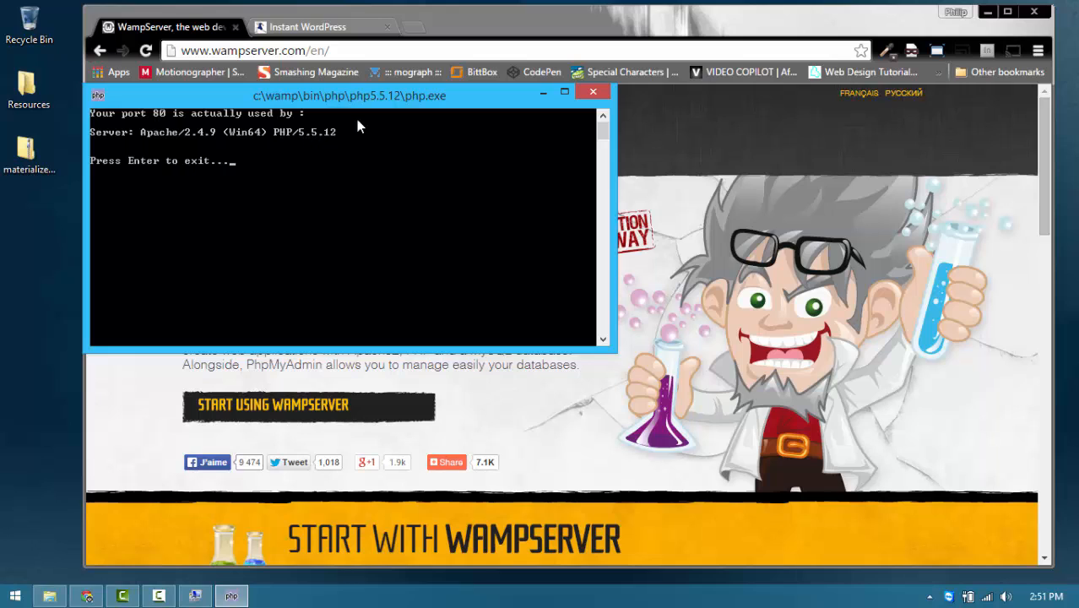
pyautogui.moveTo(513, 95); pyautogui.dragTo(478, 119)
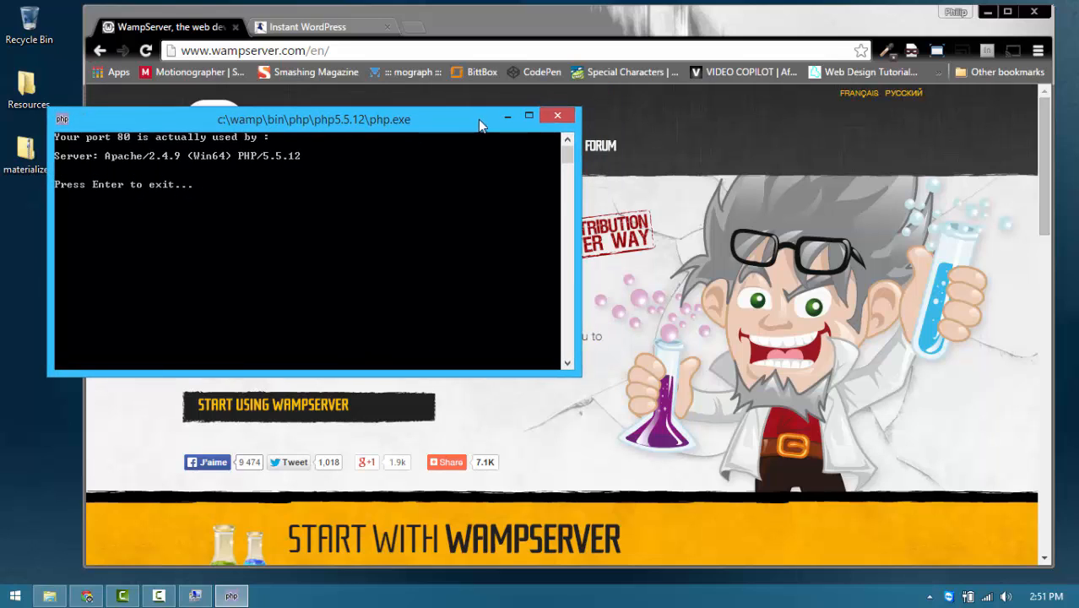
# Step: Dismiss the port-test result window and return to the Instant WordPress page in Chrome
pyautogui.click(556, 119)
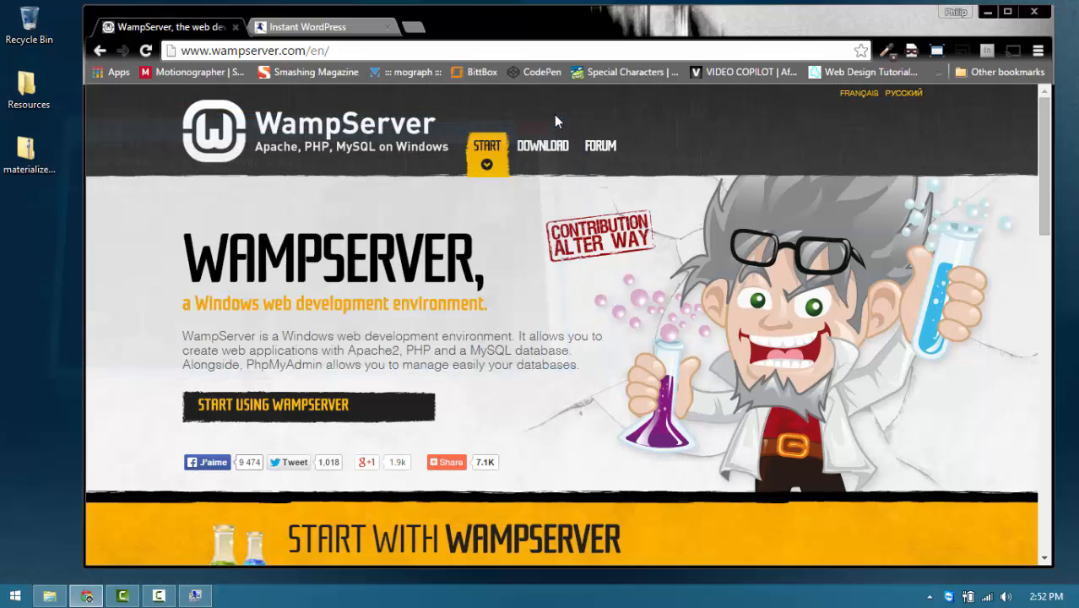
pyautogui.click(343, 29)
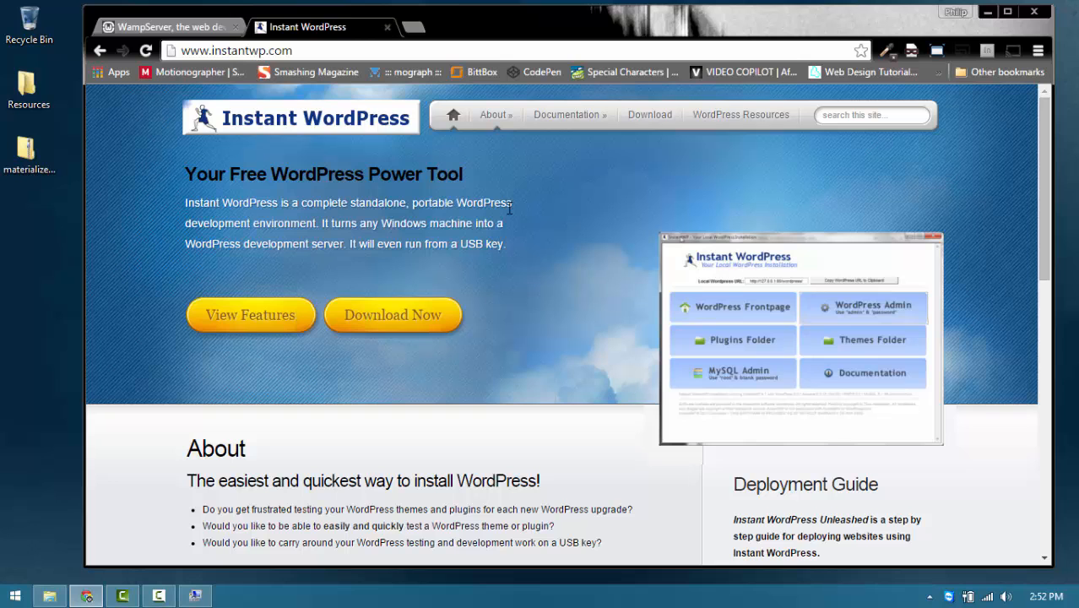
pyautogui.scroll(-5, 504, 223)
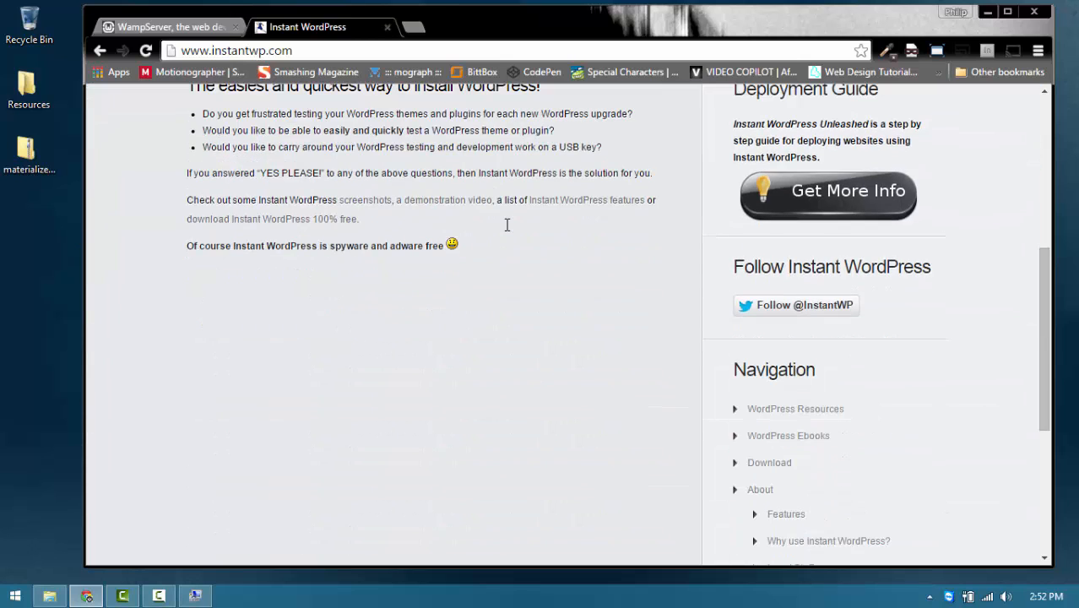
pyautogui.scroll(5, 507, 226)
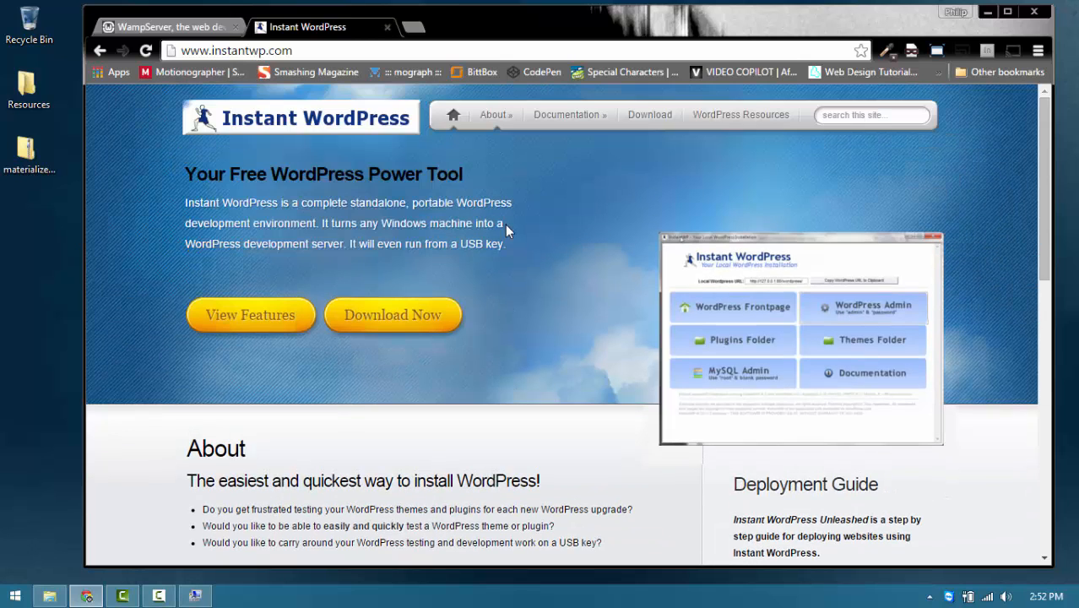
# Step: Go to the download page and review current version 4.4.2 and the older versions
pyautogui.click(403, 317)
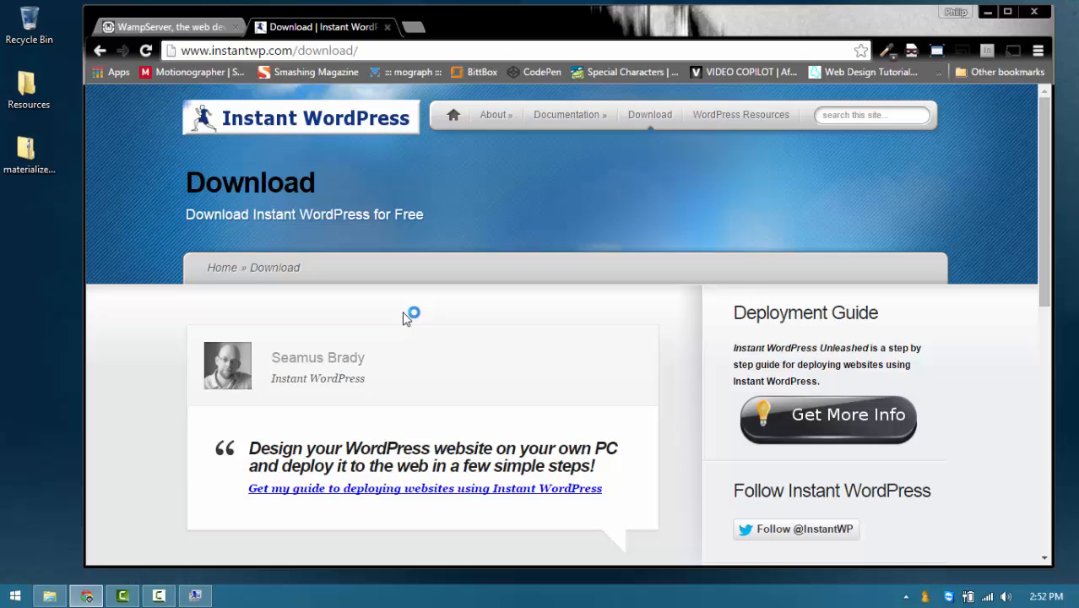
pyautogui.scroll(-2, 552, 270)
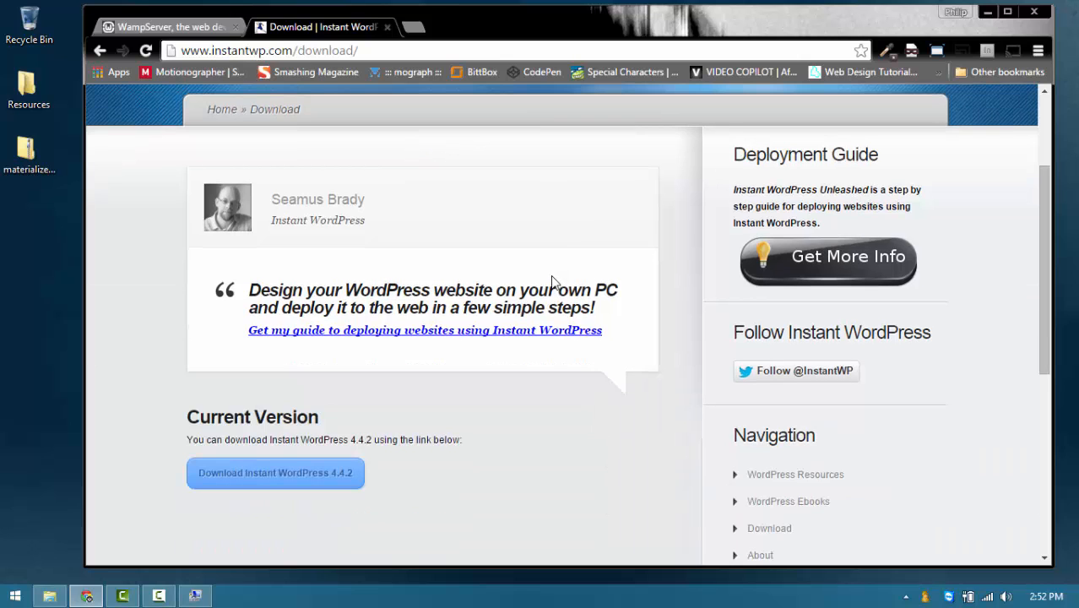
pyautogui.scroll(-4, 552, 281)
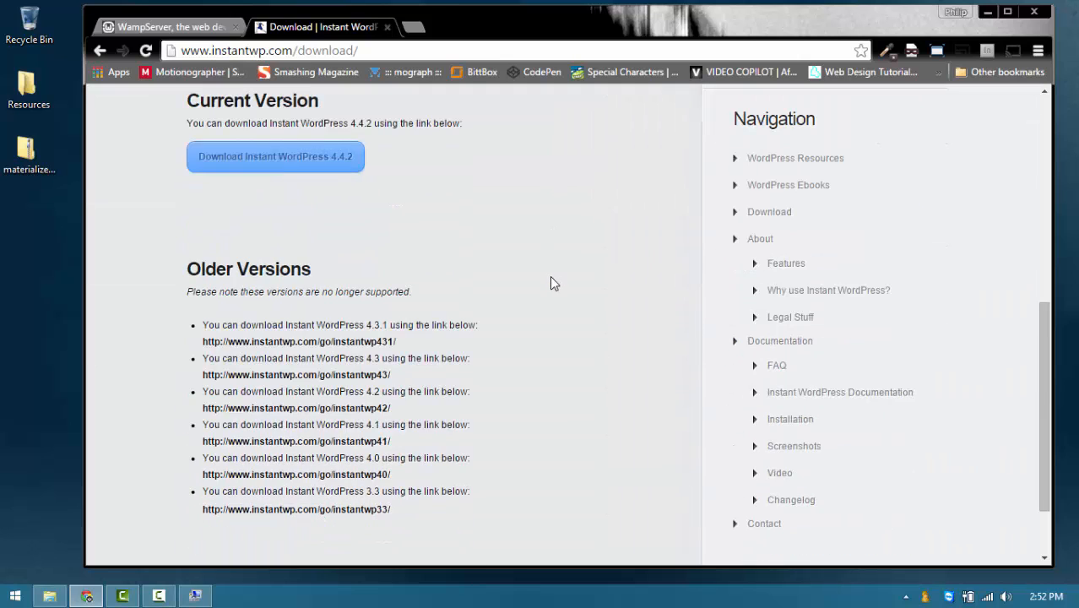
pyautogui.scroll(1, 549, 275)
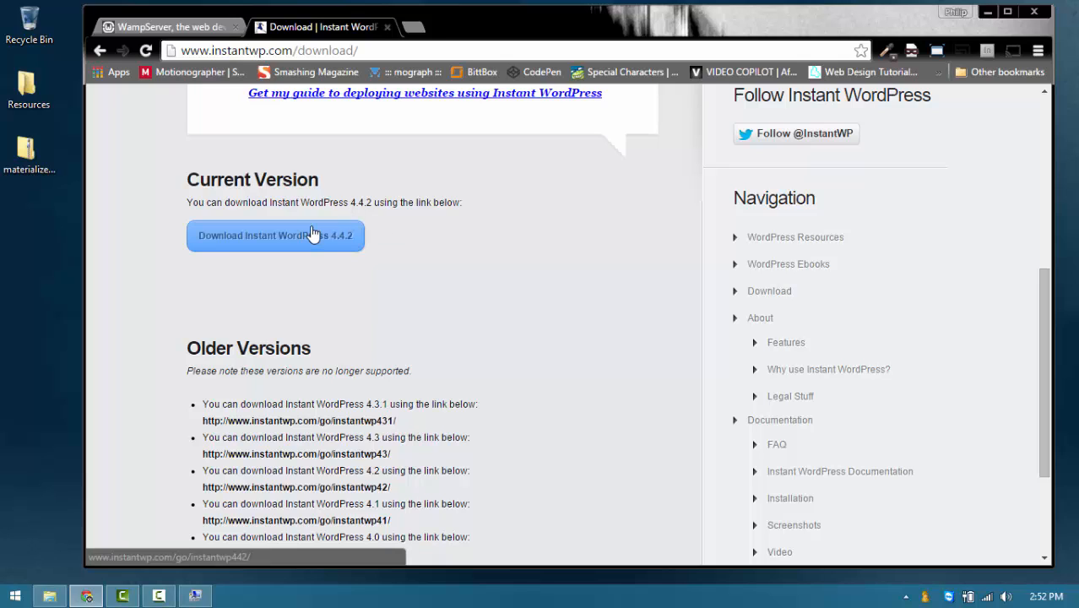
# Step: Bring the WP_Demo folder window forward and open the InstantWP_4.4.2 folder
pyautogui.click(49, 598)
pyautogui.click(218, 222)
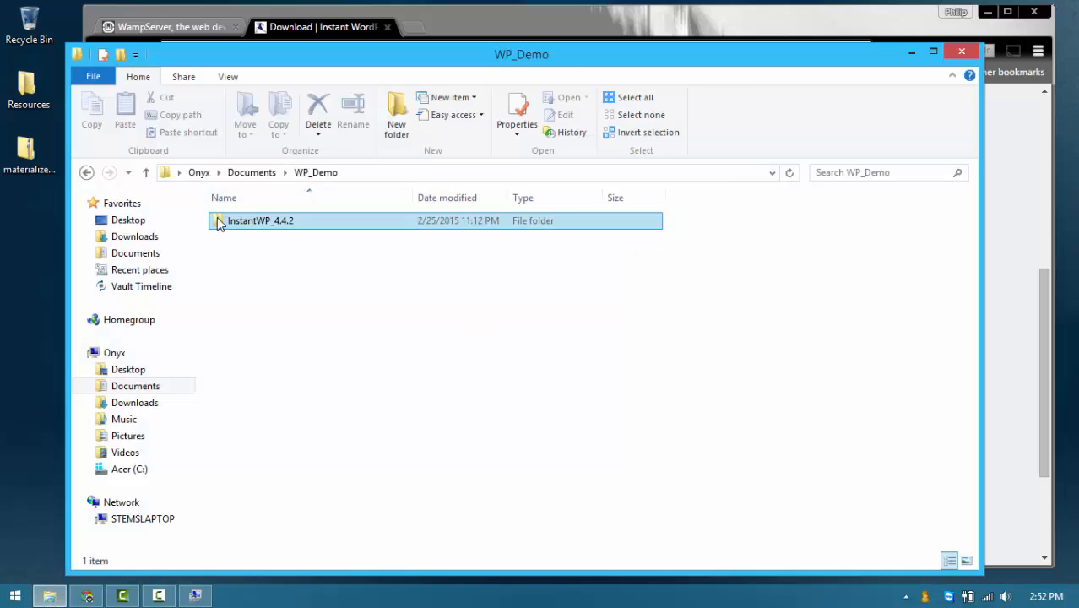
pyautogui.click(263, 240)
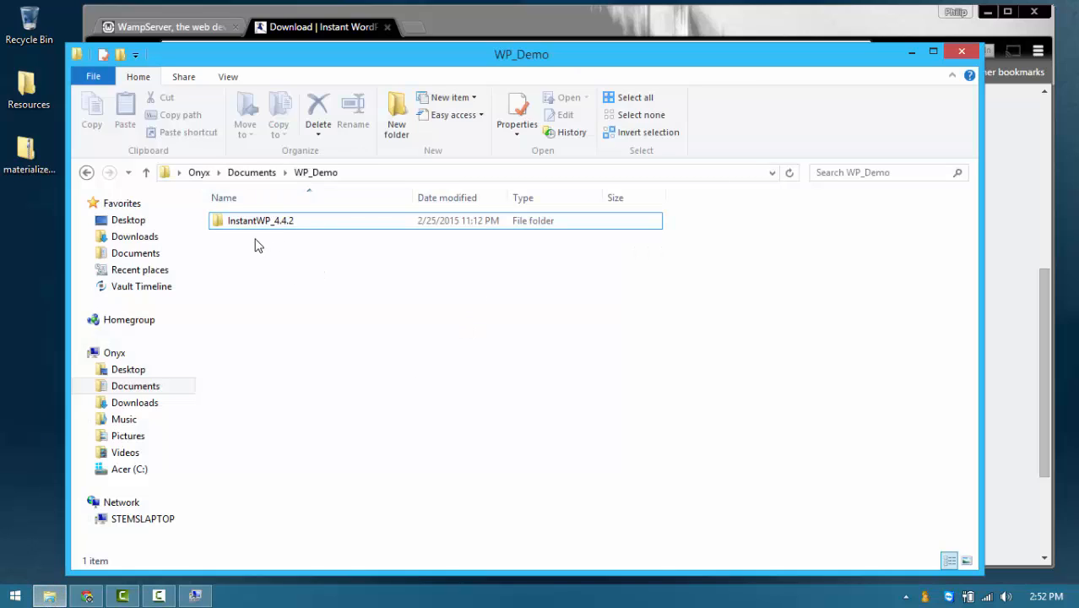
pyautogui.click(219, 224)
pyautogui.doubleClick(219, 224)
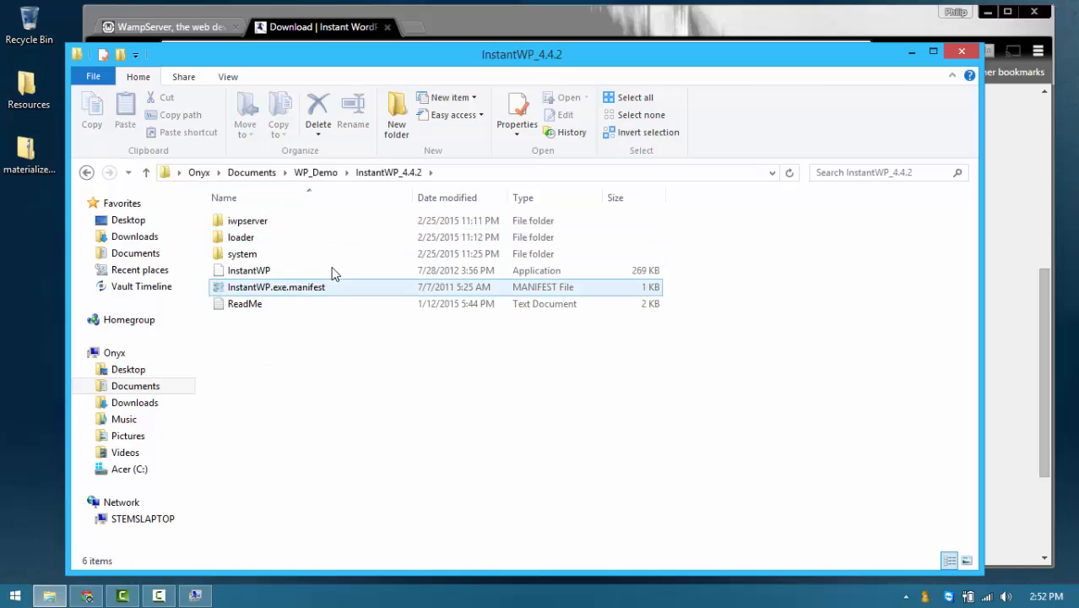
# Step: Launch the InstantWP application from the InstantWP_4.4.2 folder
pyautogui.click(242, 275)
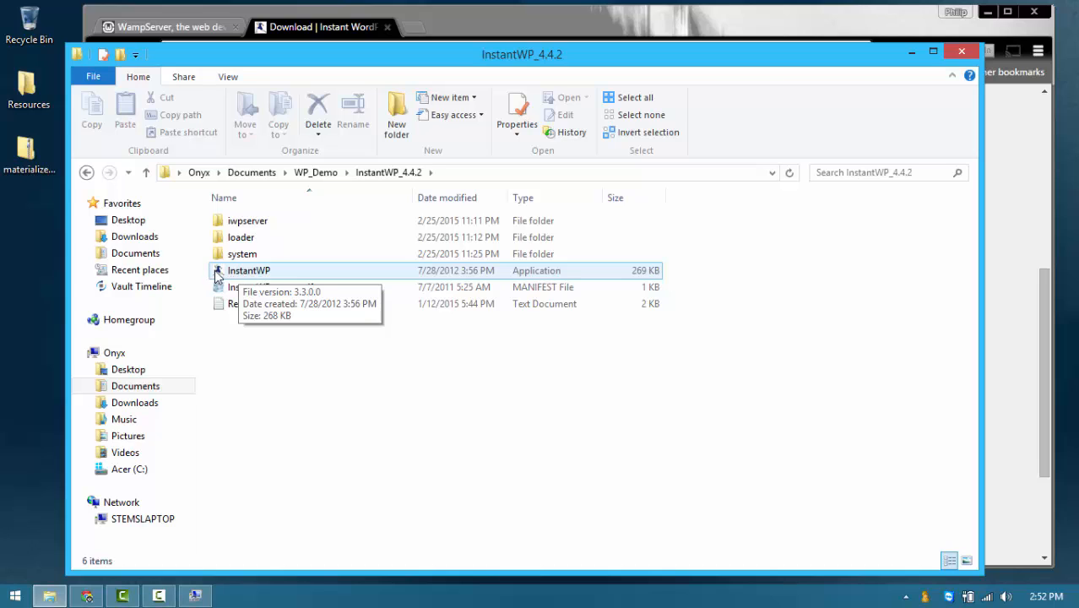
pyautogui.click(219, 276)
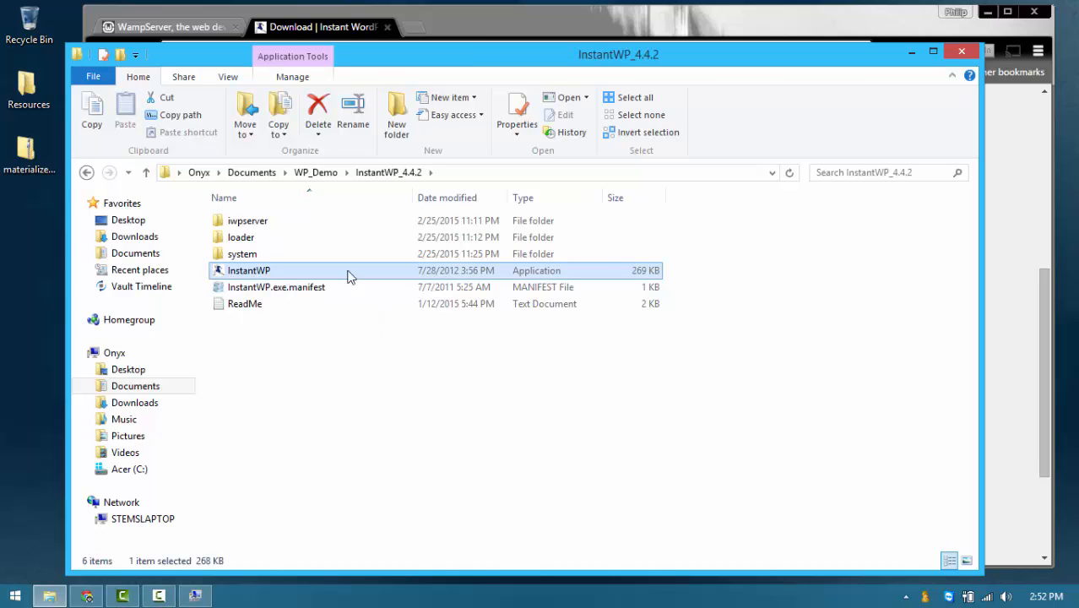
pyautogui.doubleClick(218, 272)
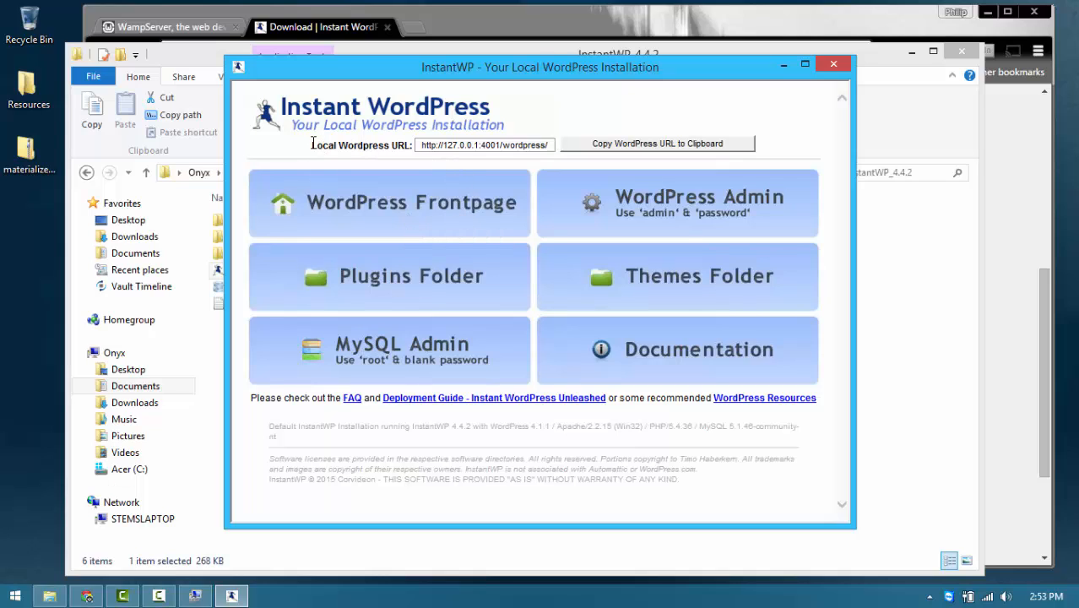
pyautogui.moveTo(312, 144); pyautogui.dragTo(409, 145)
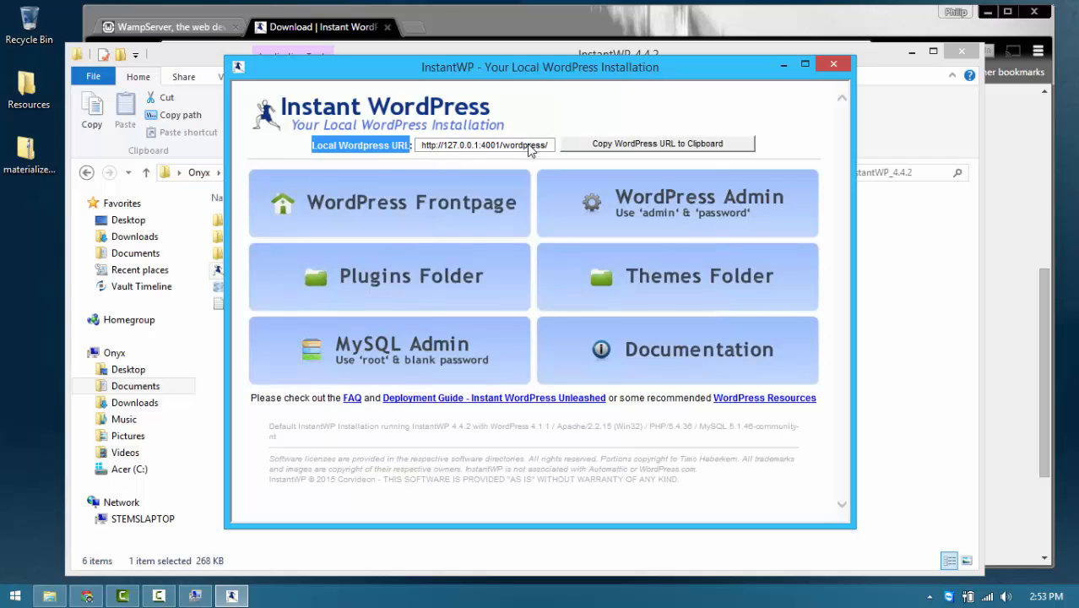
pyautogui.click(570, 144)
pyautogui.hotkey('ctrl', 'c')
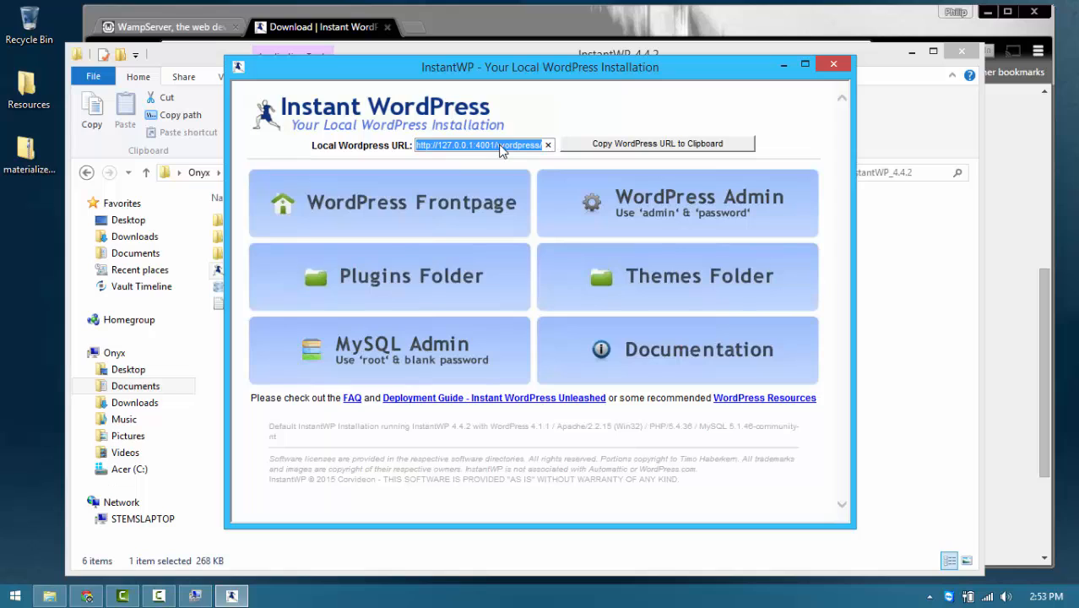
pyautogui.click(668, 145)
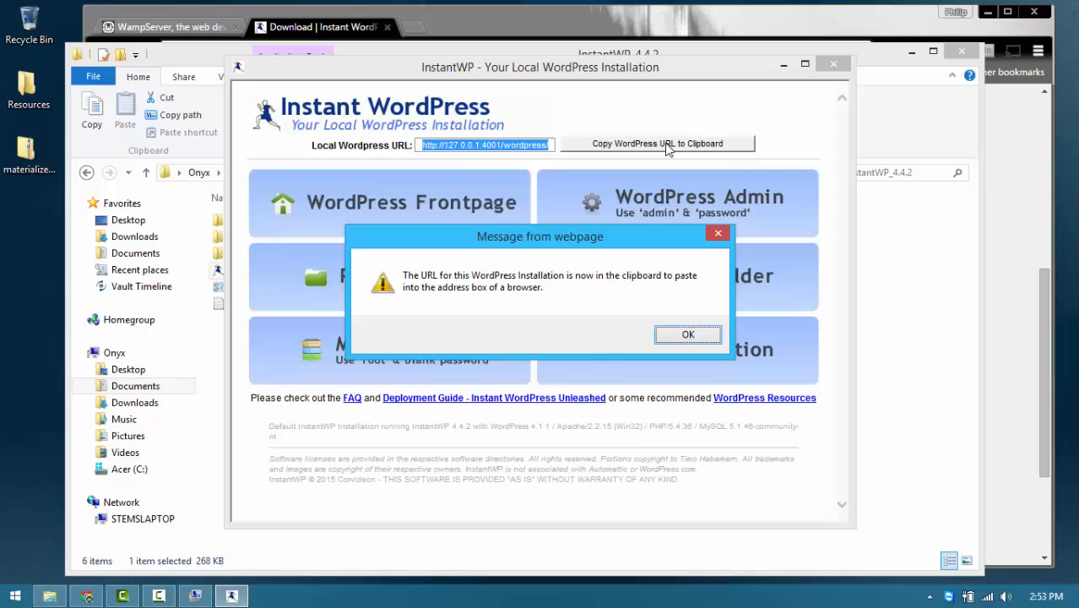
pyautogui.click(690, 336)
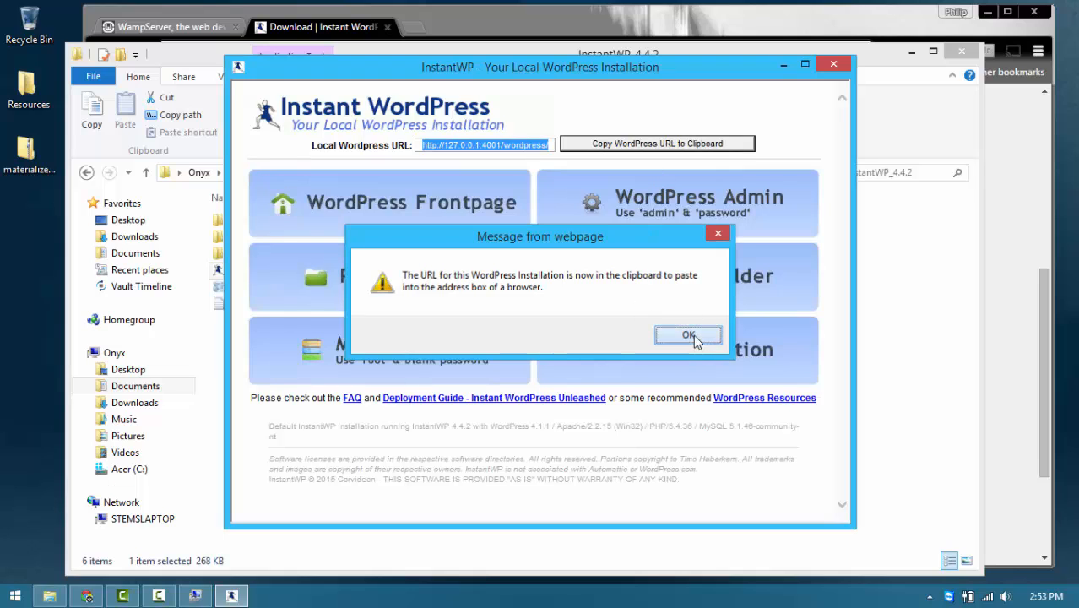
pyautogui.click(681, 145)
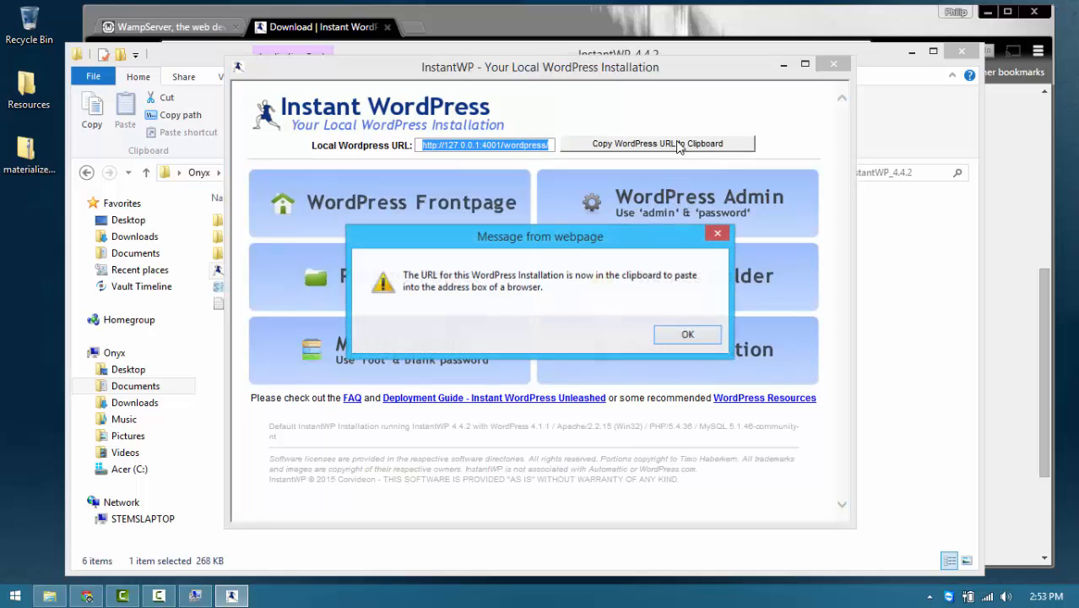
pyautogui.click(688, 335)
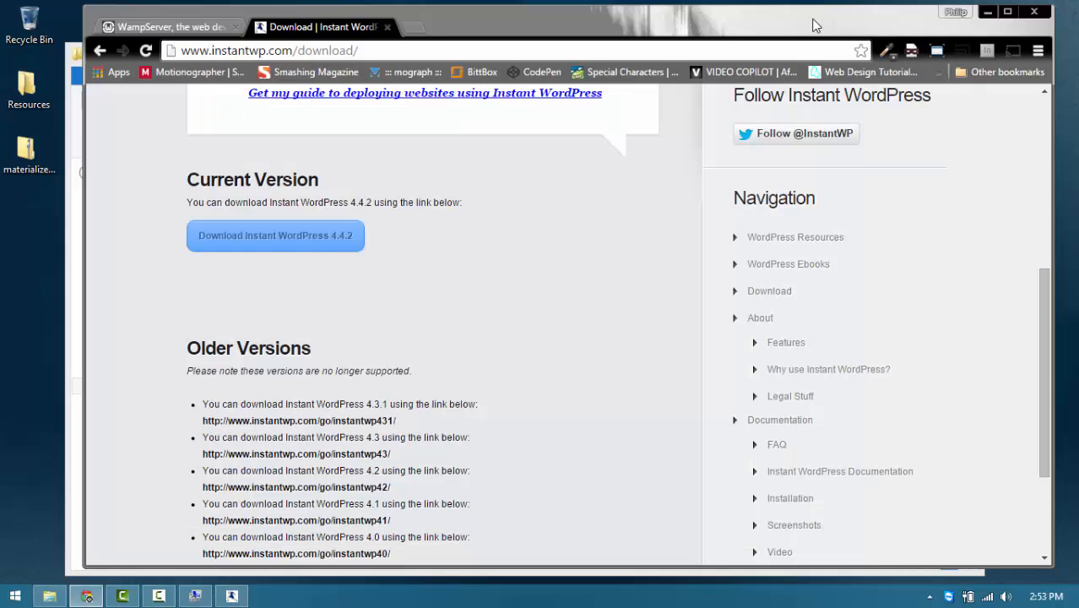
# Step: Load the copied local WordPress URL in a new Chrome tab and reload the blank page
pyautogui.click(814, 23)
pyautogui.click(413, 27)
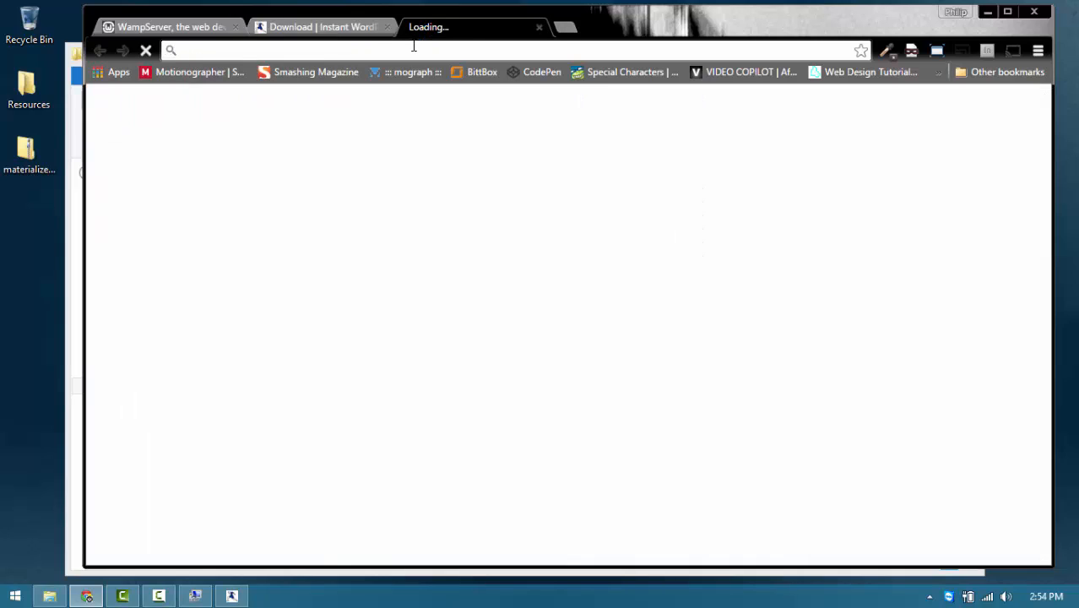
pyautogui.hotkey('ctrl', 'v')
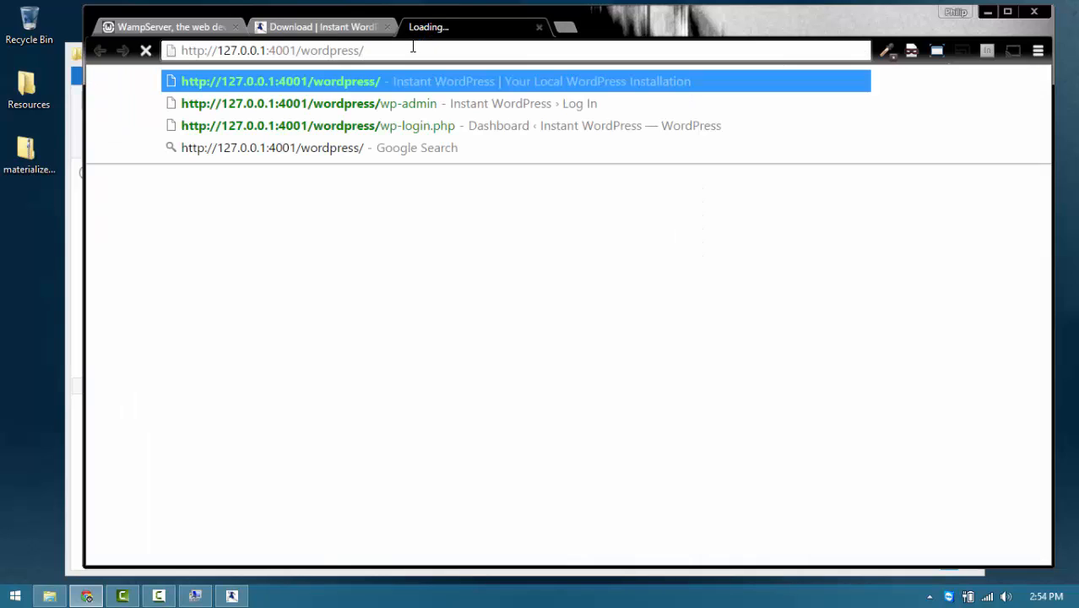
pyautogui.press('Return')
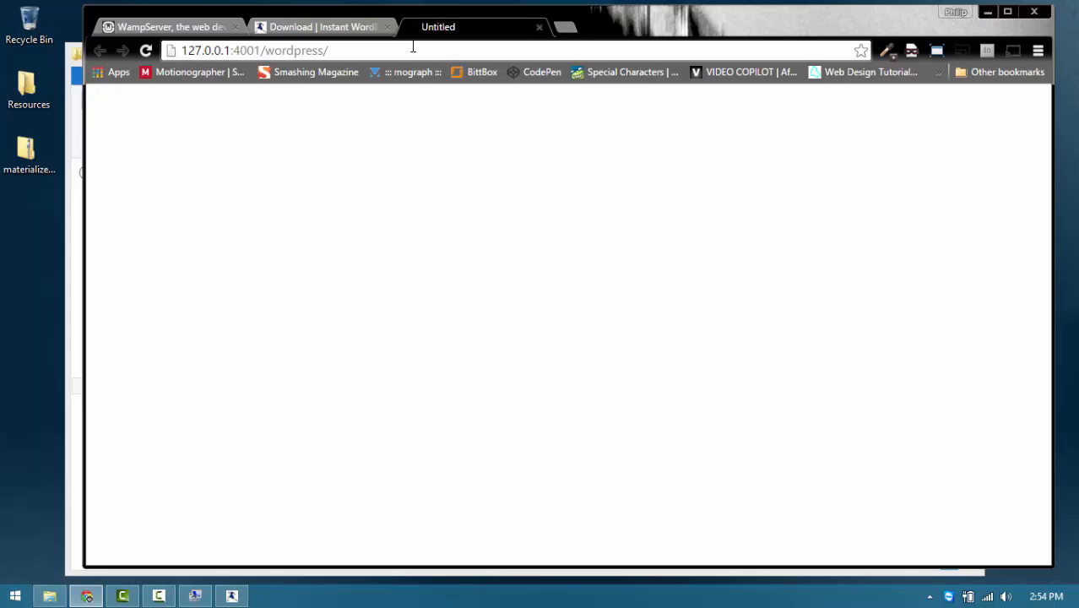
pyautogui.press('F5')
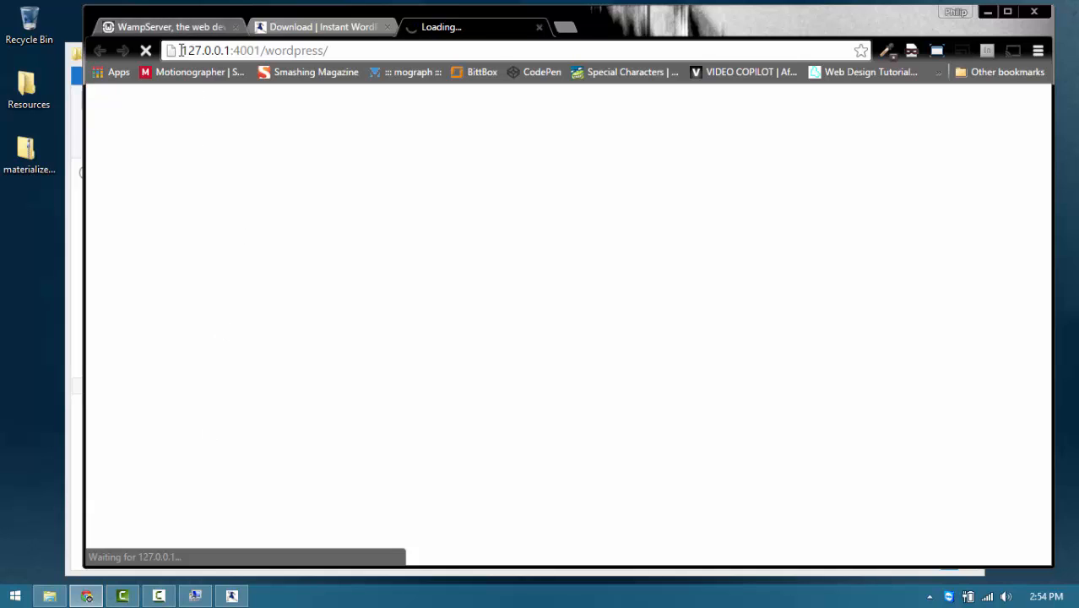
# Step: Check the 127.0.0.1:4001/wordpress/ address and scroll through the frontpage's sample posts
pyautogui.moveTo(180, 52); pyautogui.dragTo(379, 55)
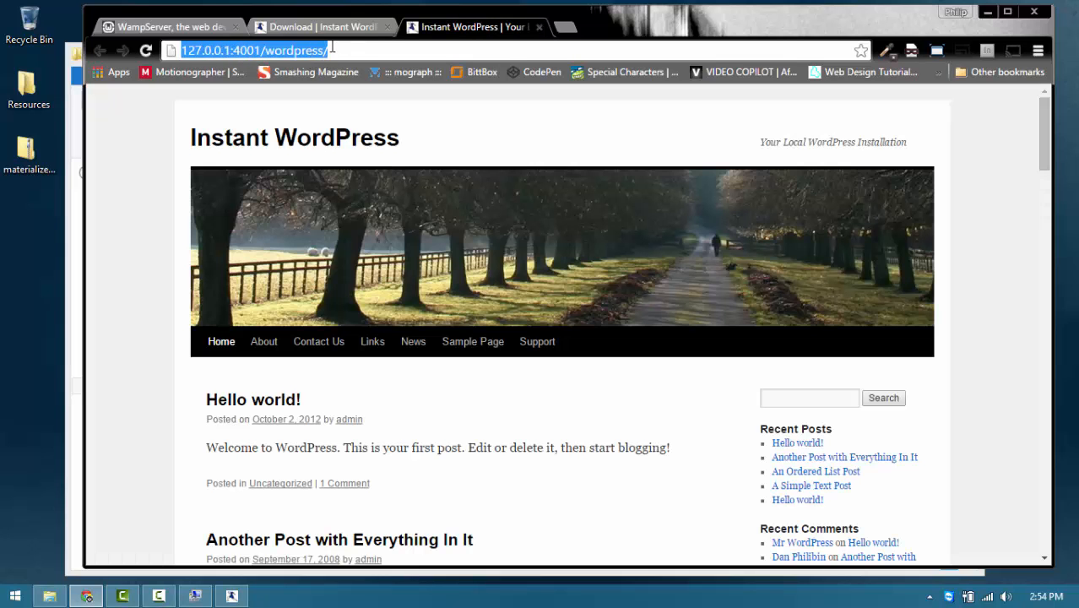
pyautogui.moveTo(338, 50); pyautogui.dragTo(175, 50)
pyautogui.click(156, 125)
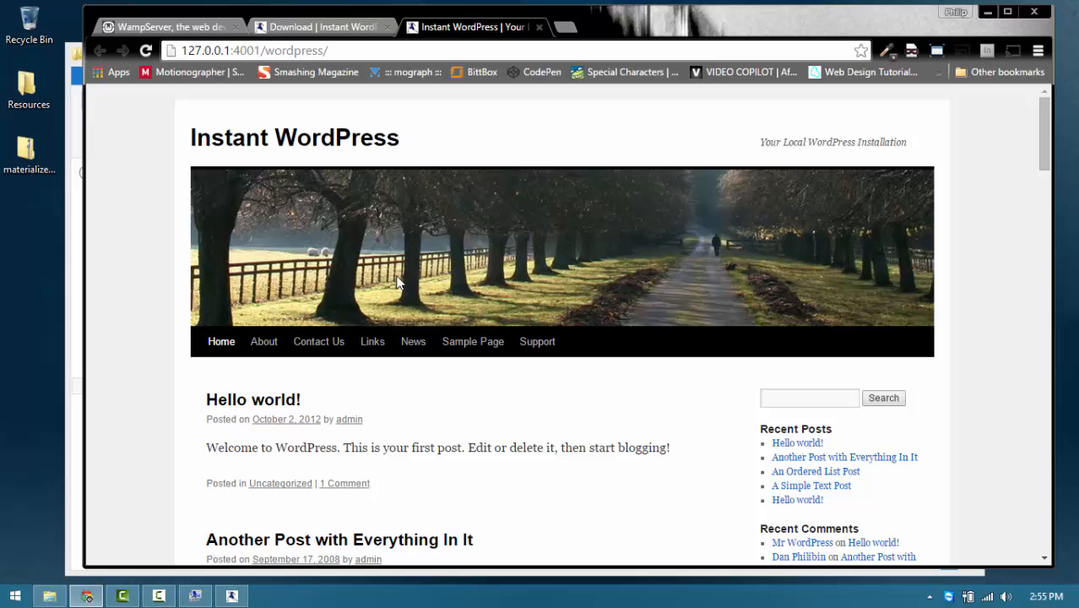
pyautogui.scroll(-3, 578, 306)
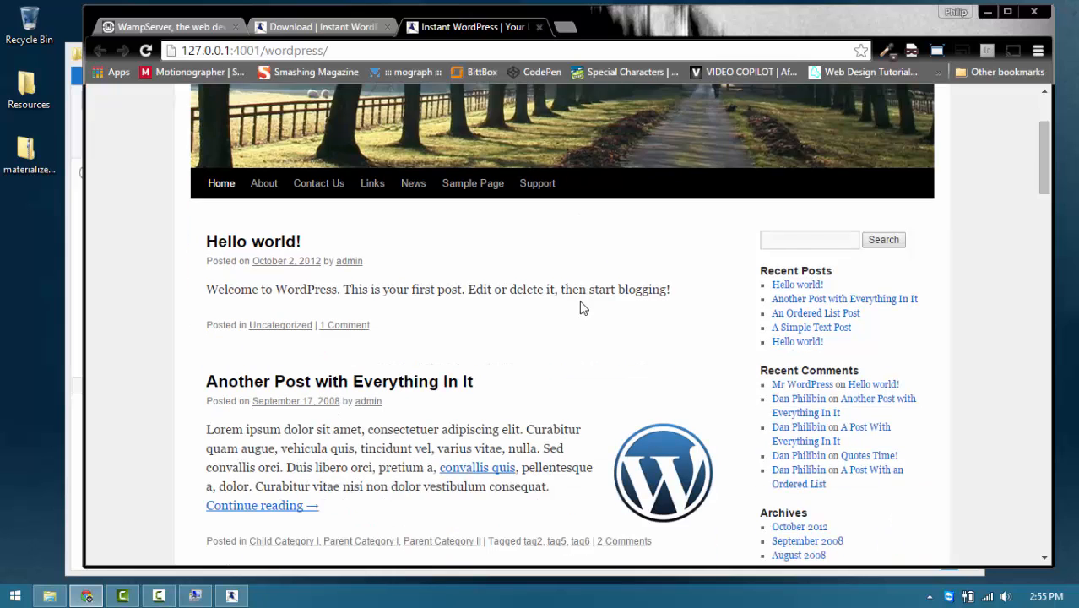
pyautogui.scroll(-4, 519, 312)
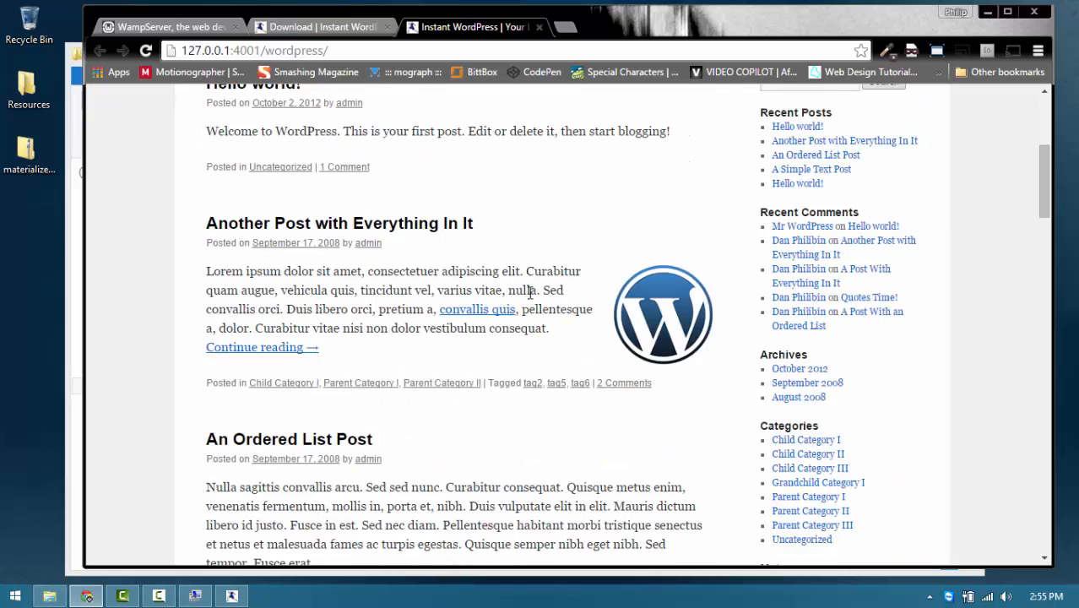
pyautogui.scroll(4, 519, 312)
pyautogui.scroll(3, 519, 318)
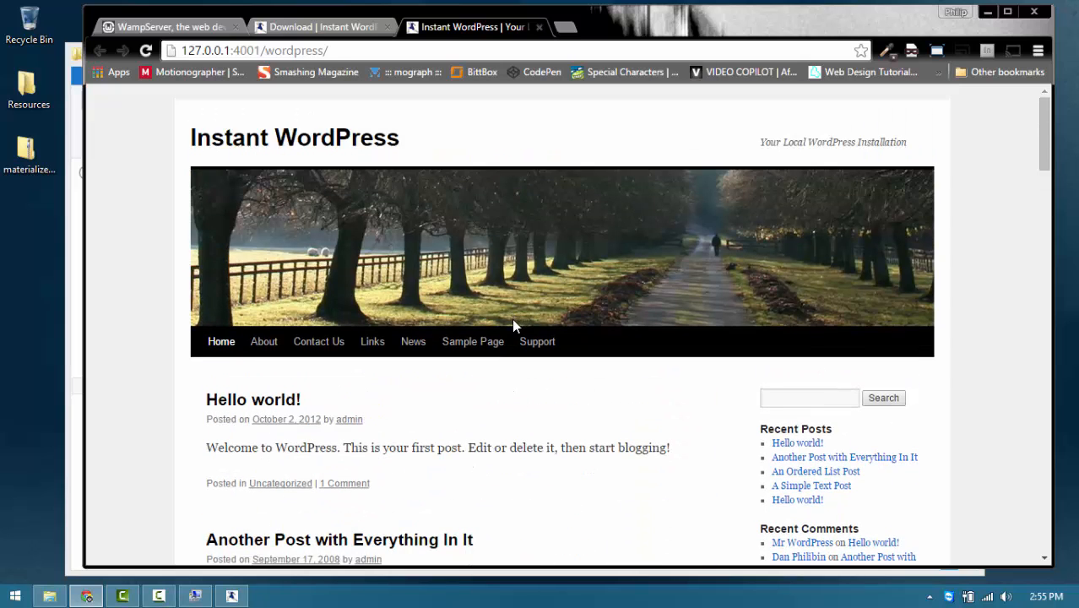
pyautogui.scroll(-2, 551, 282)
pyautogui.scroll(1, 553, 287)
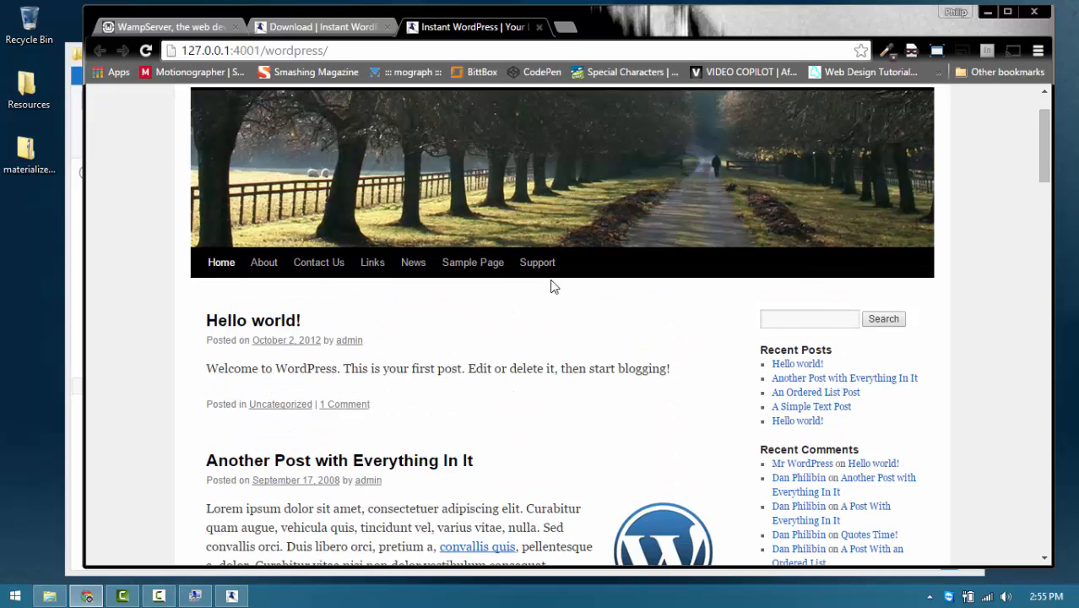
pyautogui.scroll(-1, 552, 287)
pyautogui.scroll(2, 551, 292)
pyautogui.scroll(-6, 553, 296)
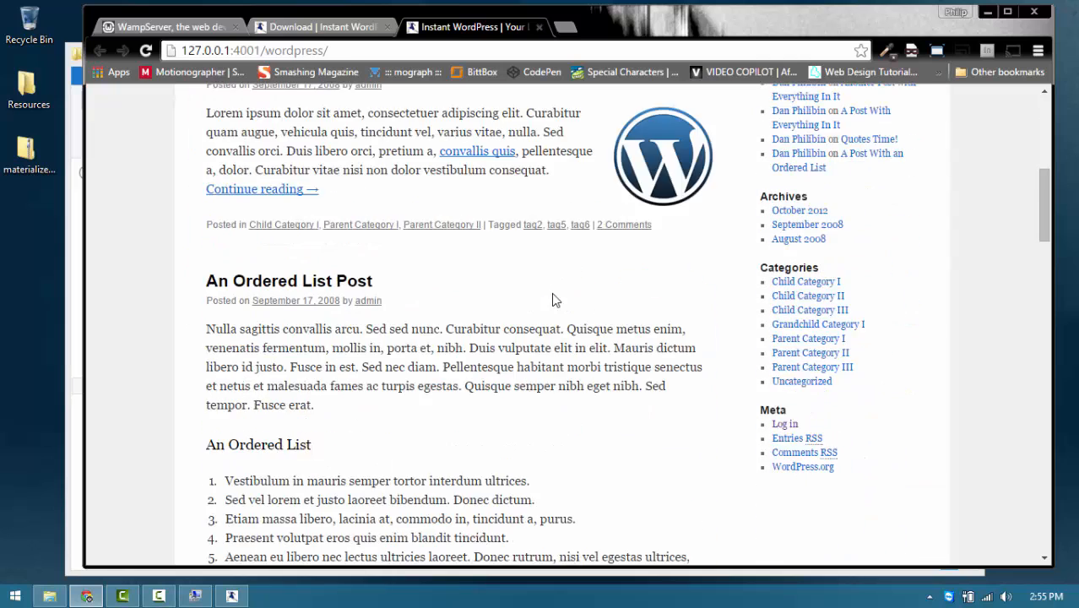
pyautogui.scroll(6, 554, 300)
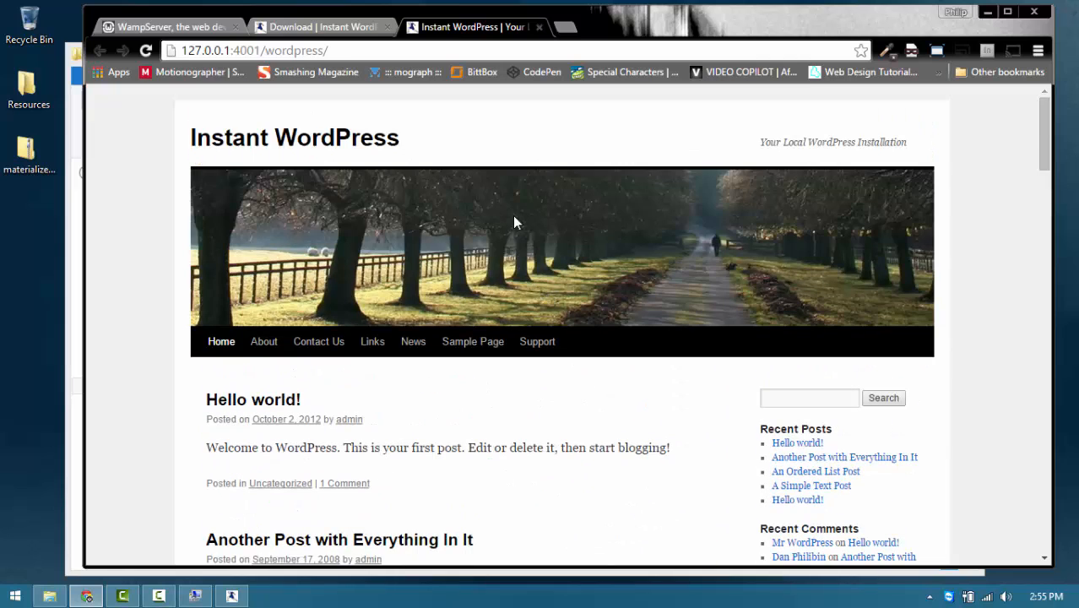
# Step: Load the wp-admin login page and resize the browser to full screen height
pyautogui.click(374, 50)
pyautogui.click(363, 51)
pyautogui.write('wp-admin')
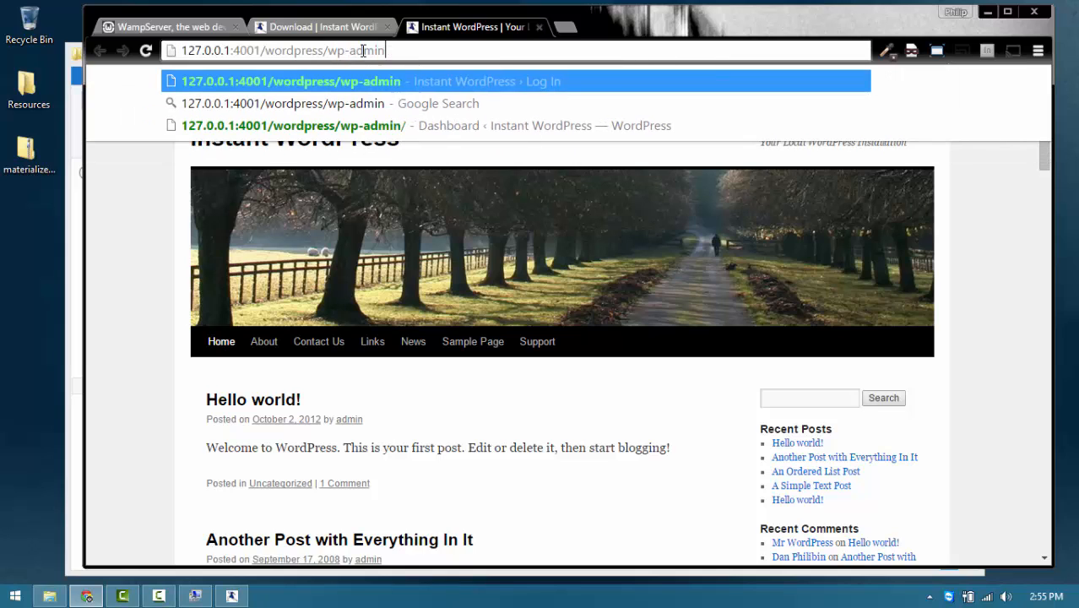
pyautogui.press('Return')
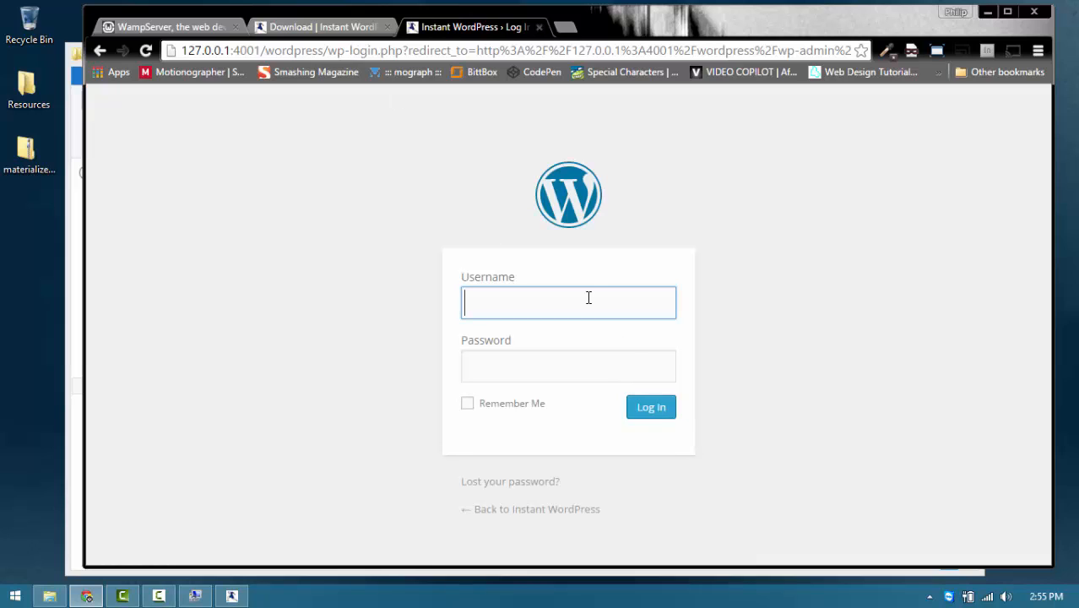
pyautogui.moveTo(705, 8); pyautogui.dragTo(706, 255)
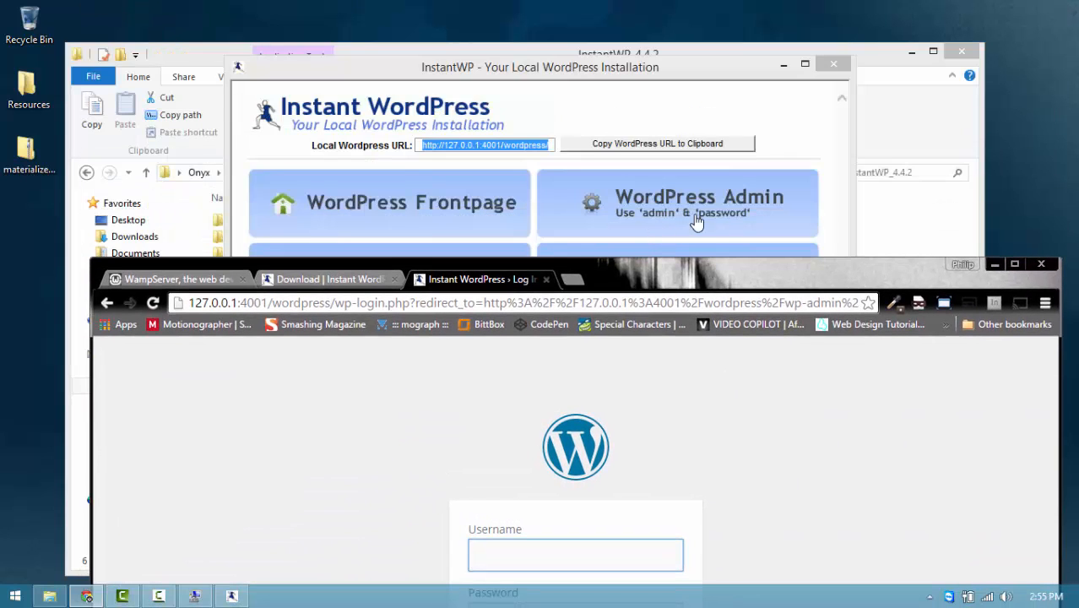
pyautogui.doubleClick(739, 258)
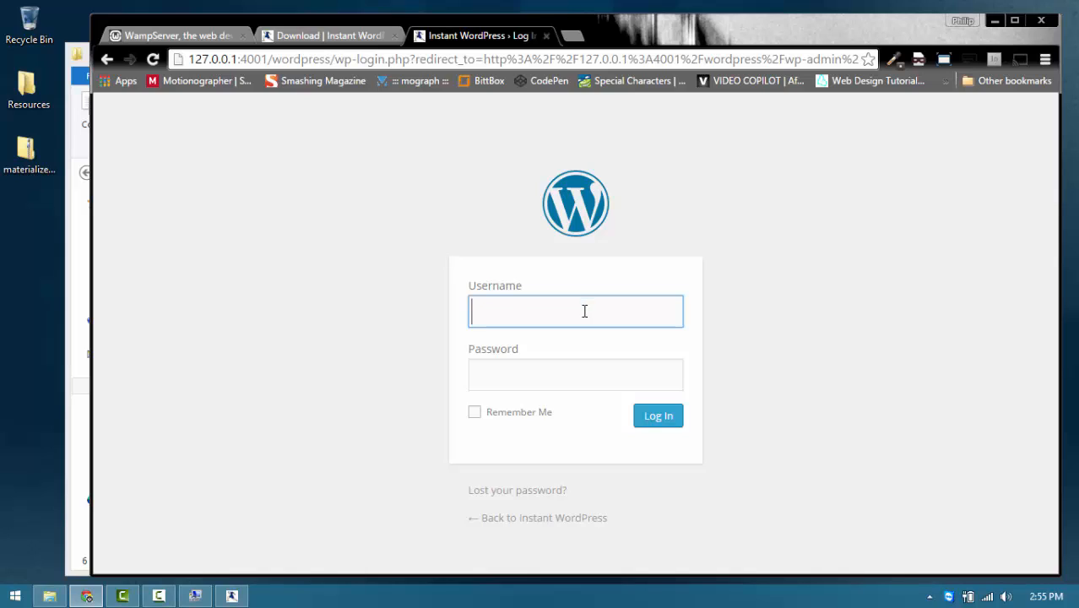
# Step: Log in with username admin and the account password
pyautogui.write('admin')
pyautogui.press('Tab')
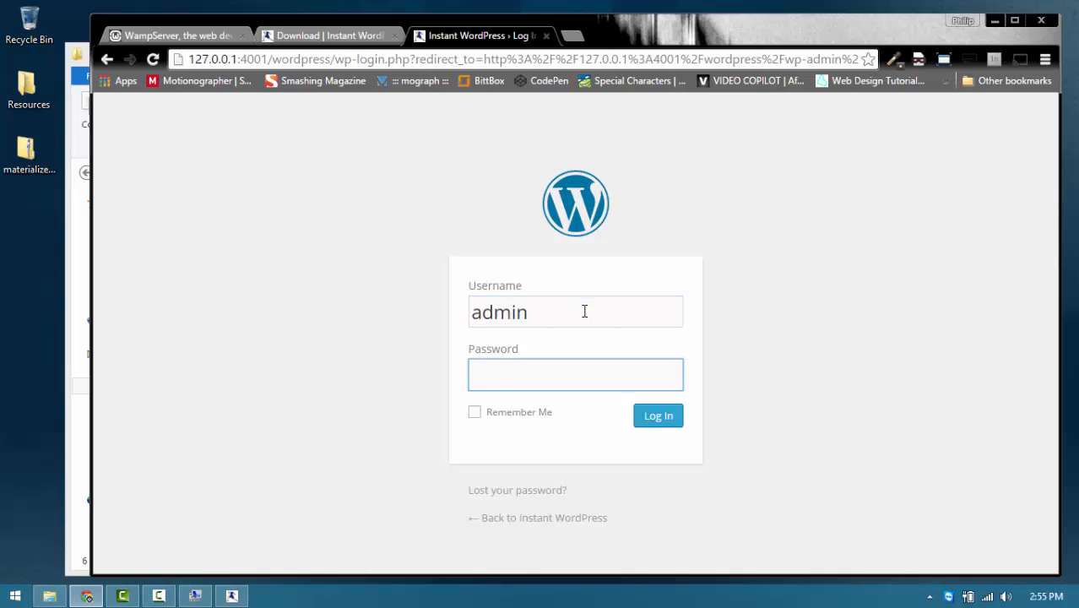
pyautogui.write('password')
pyautogui.press('Return')
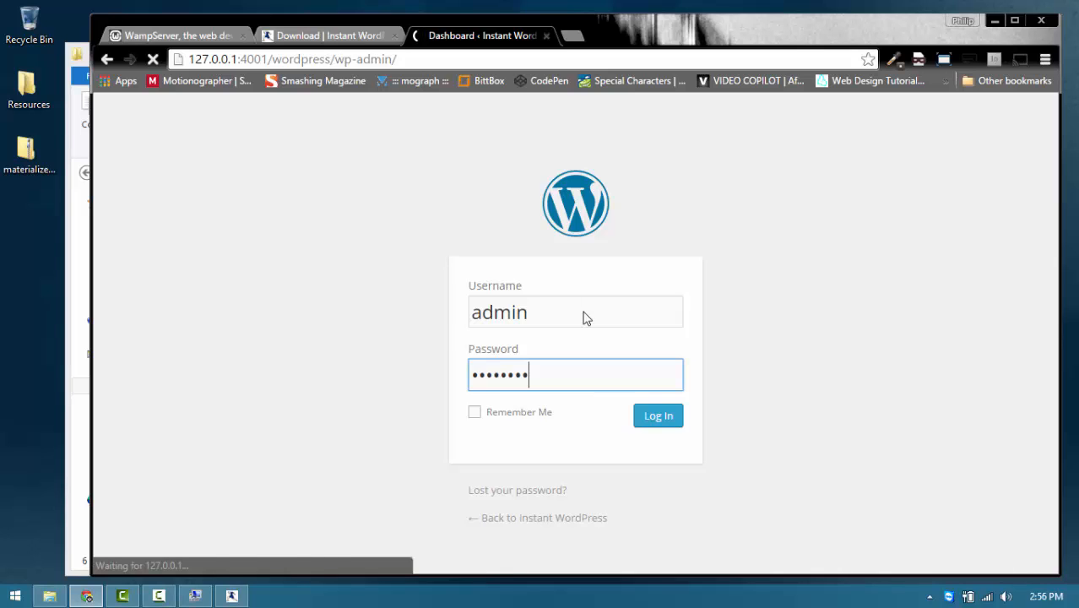
# Step: View the installed themes under Appearance > Themes, then browse the Add New themes gallery
pyautogui.scroll(-1, 468, 350)
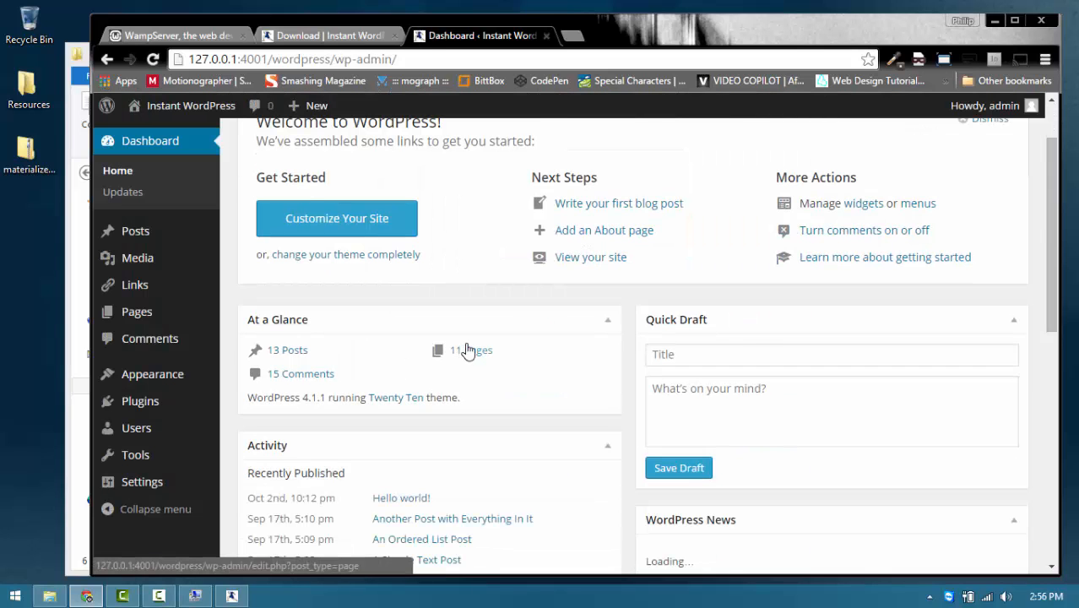
pyautogui.scroll(-3, 469, 350)
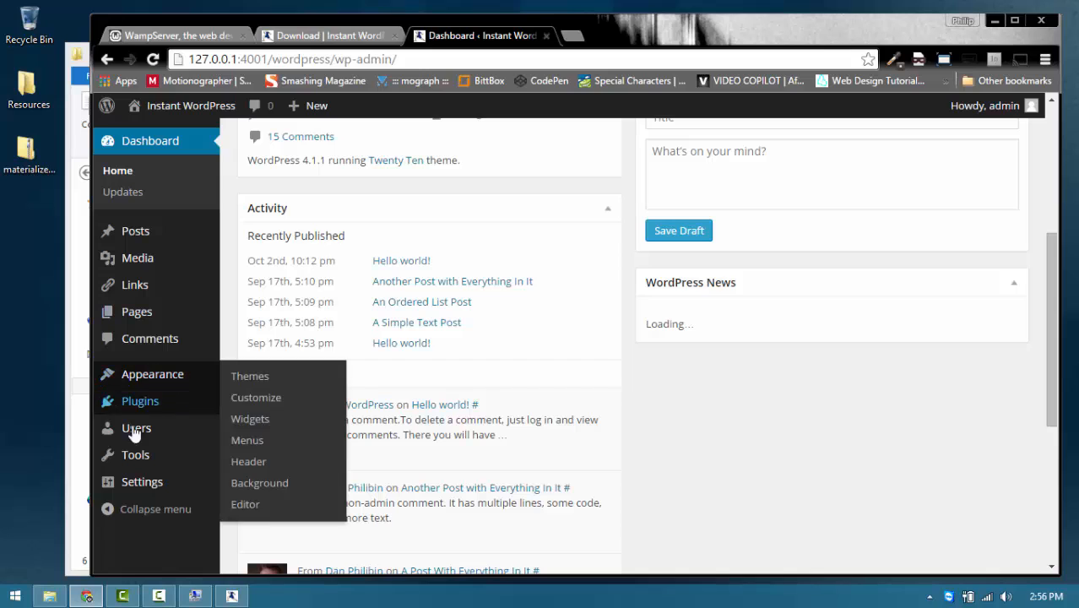
pyautogui.moveTo(152, 374)
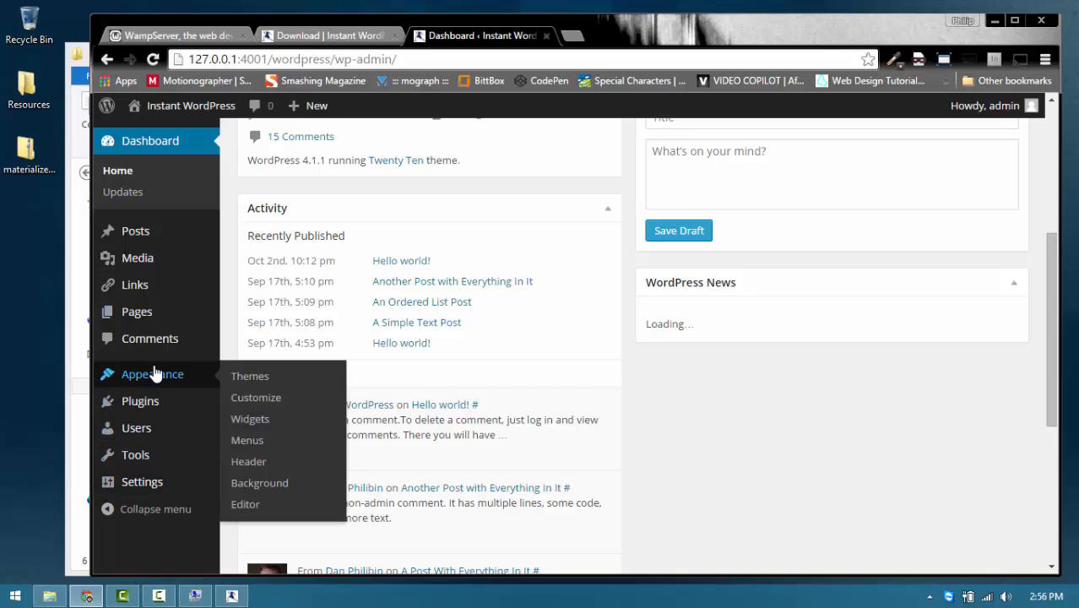
pyautogui.click(256, 376)
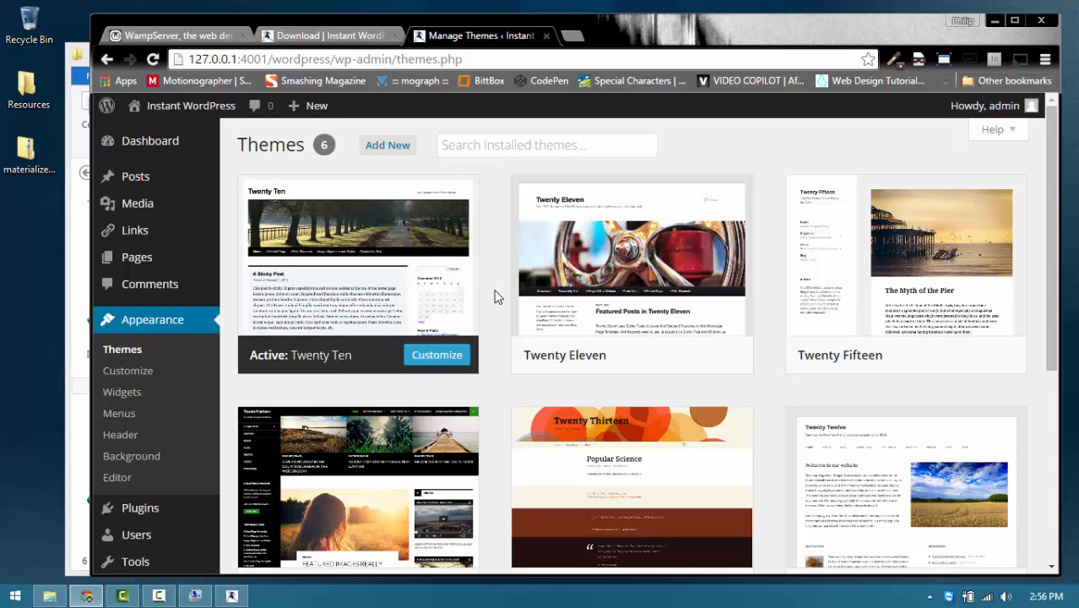
pyautogui.click(385, 147)
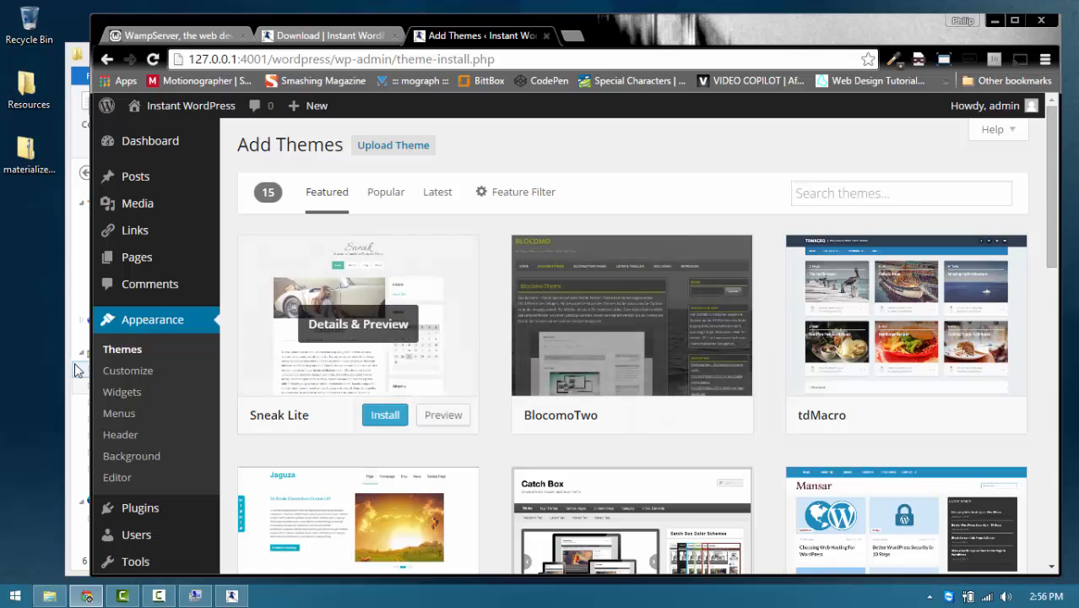
# Step: Look over the Twenty Ten style.css in the theme editor, then close the admin tab
pyautogui.click(118, 479)
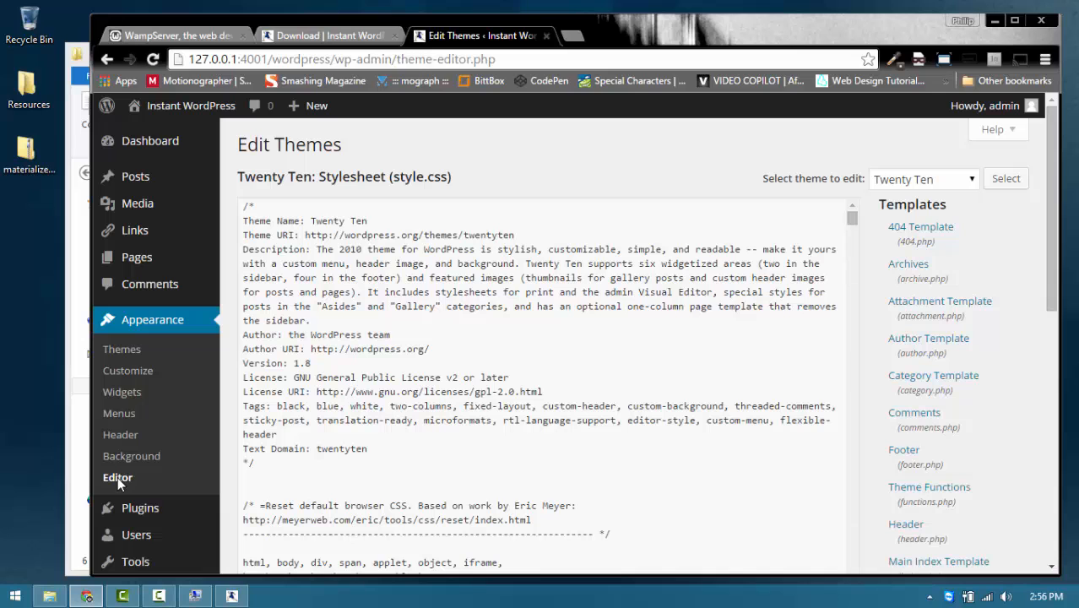
pyautogui.scroll(-3, 401, 384)
pyautogui.scroll(3, 401, 385)
pyautogui.click(547, 36)
pyautogui.scroll(5, 519, 305)
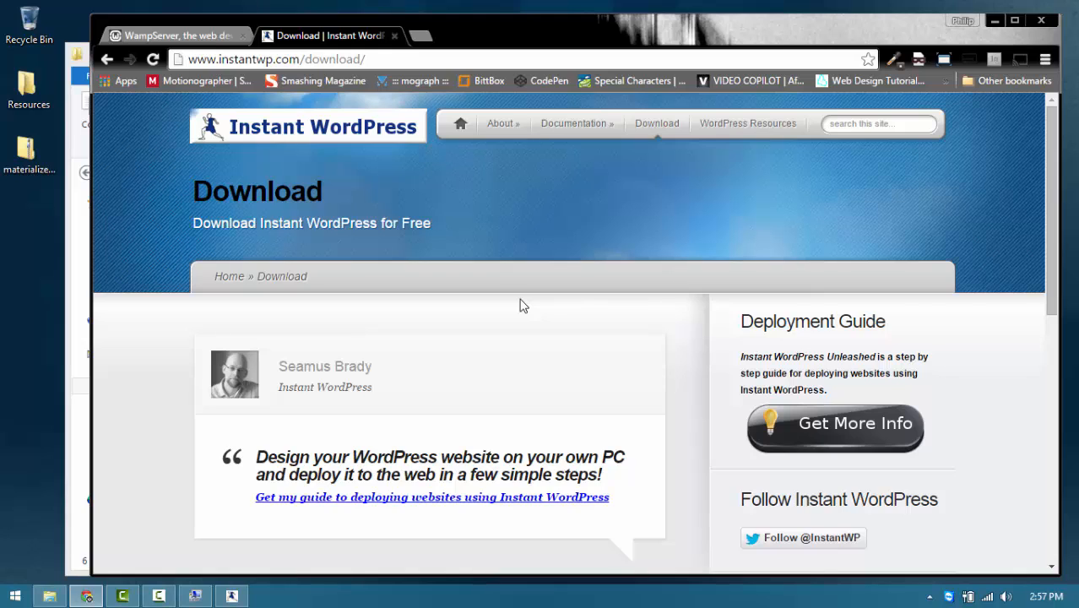
# Step: Restore InstantWP and the folder window, then open iwpserver > htdocs > wordpress
pyautogui.click(230, 597)
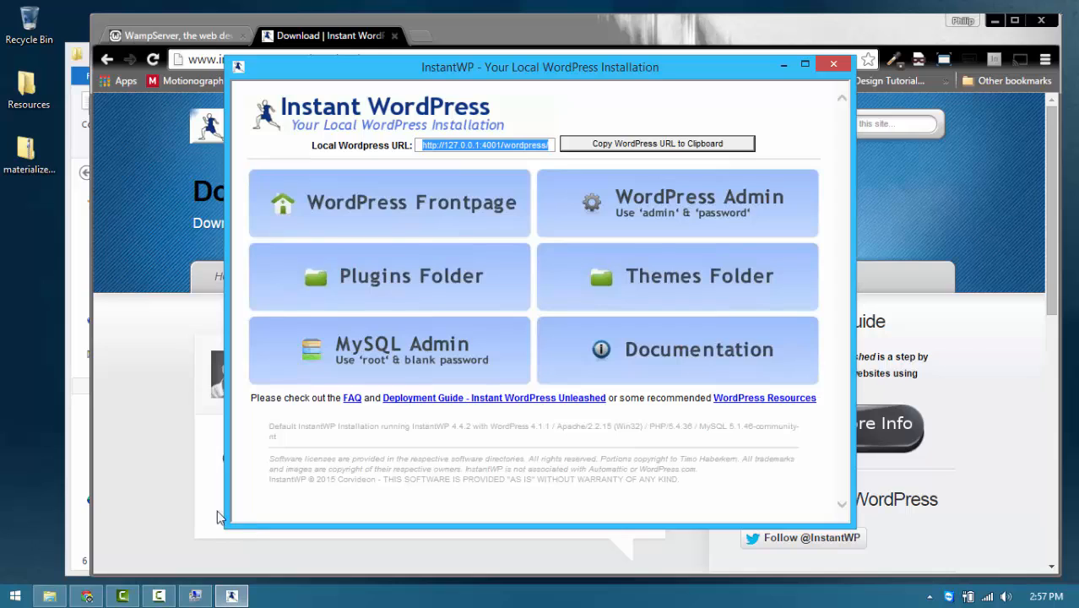
pyautogui.click(66, 450)
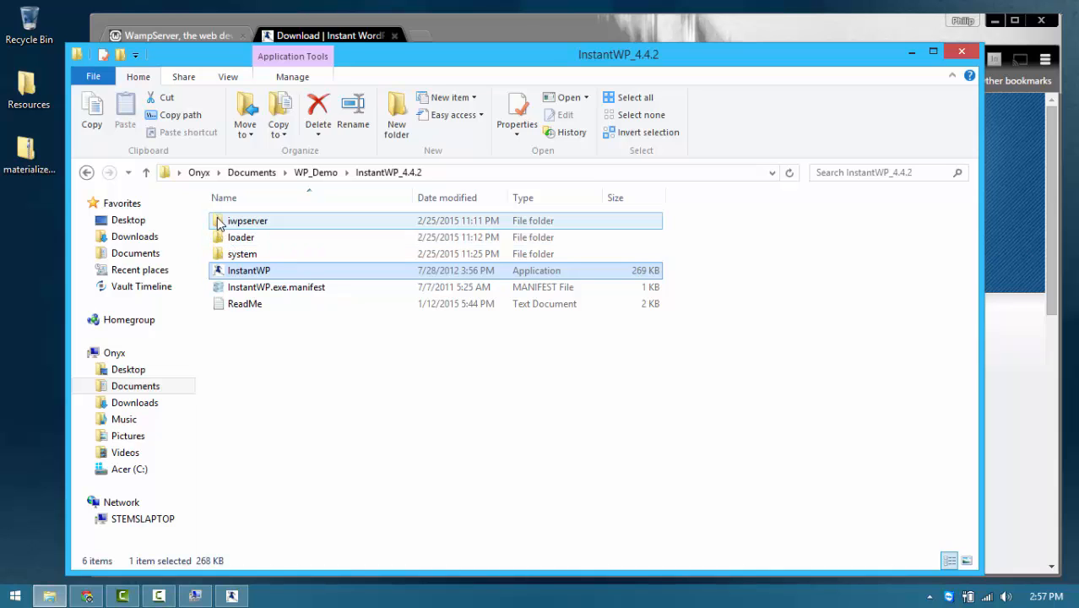
pyautogui.doubleClick(219, 222)
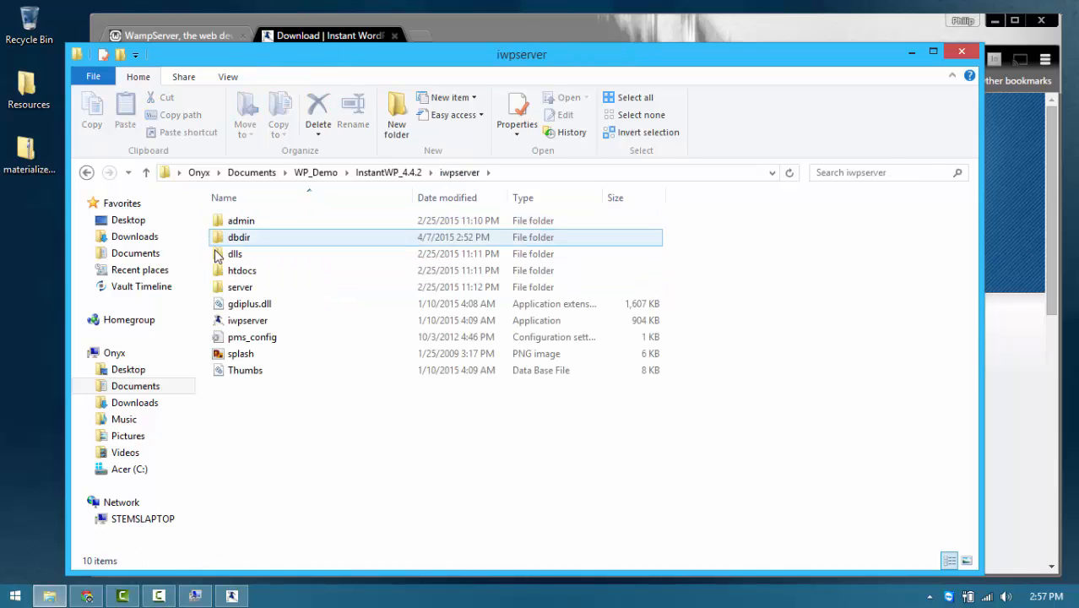
pyautogui.doubleClick(218, 272)
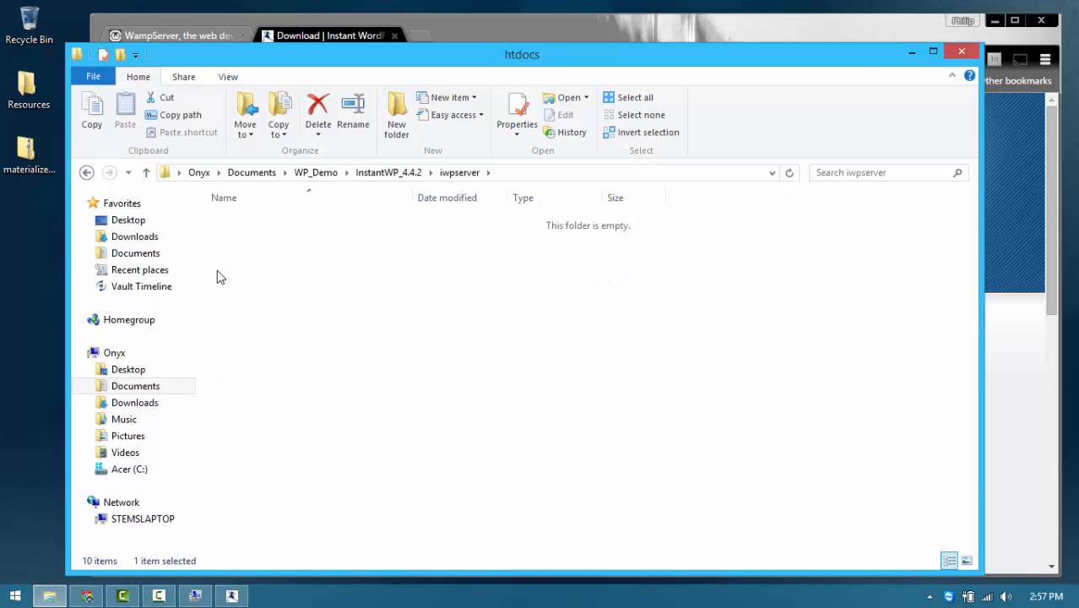
pyautogui.doubleClick(217, 241)
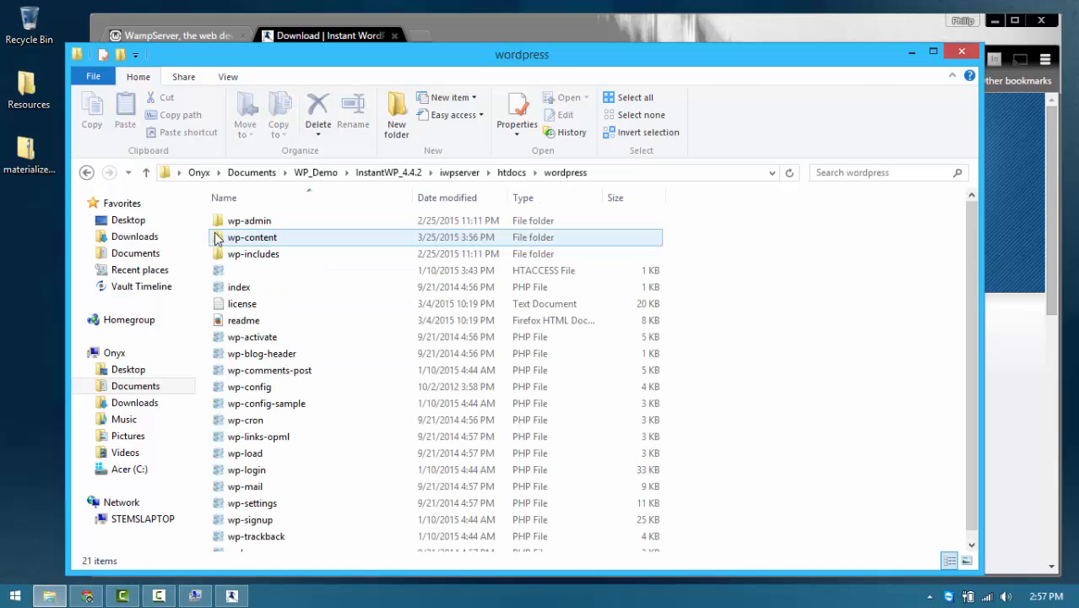
# Step: Open wp-content > themes to list the six default theme folders
pyautogui.scroll(-1, 333, 317)
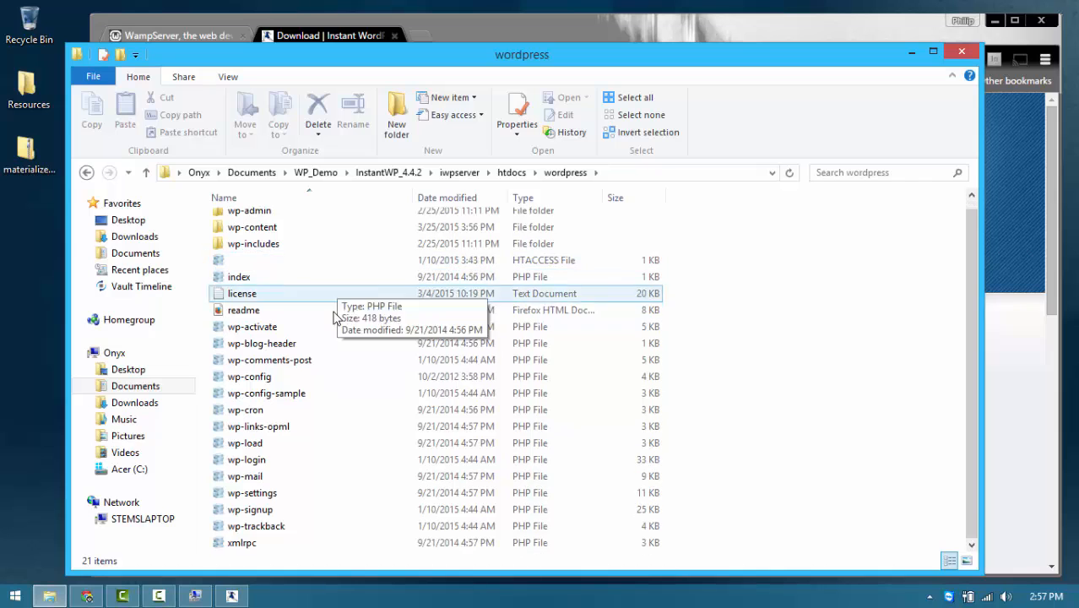
pyautogui.scroll(1, 338, 359)
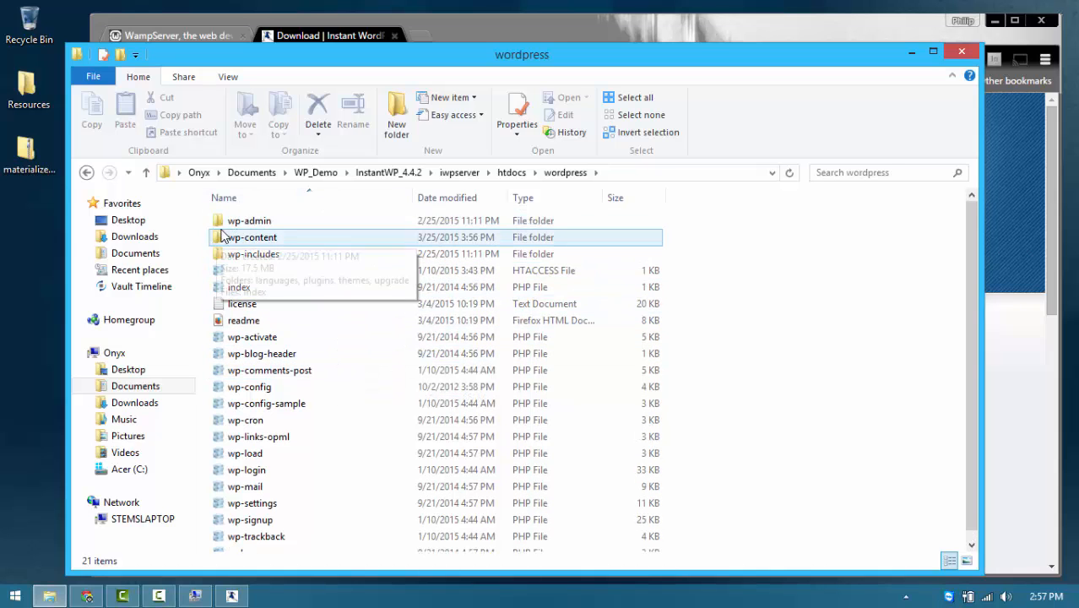
pyautogui.doubleClick(218, 239)
pyautogui.doubleClick(218, 254)
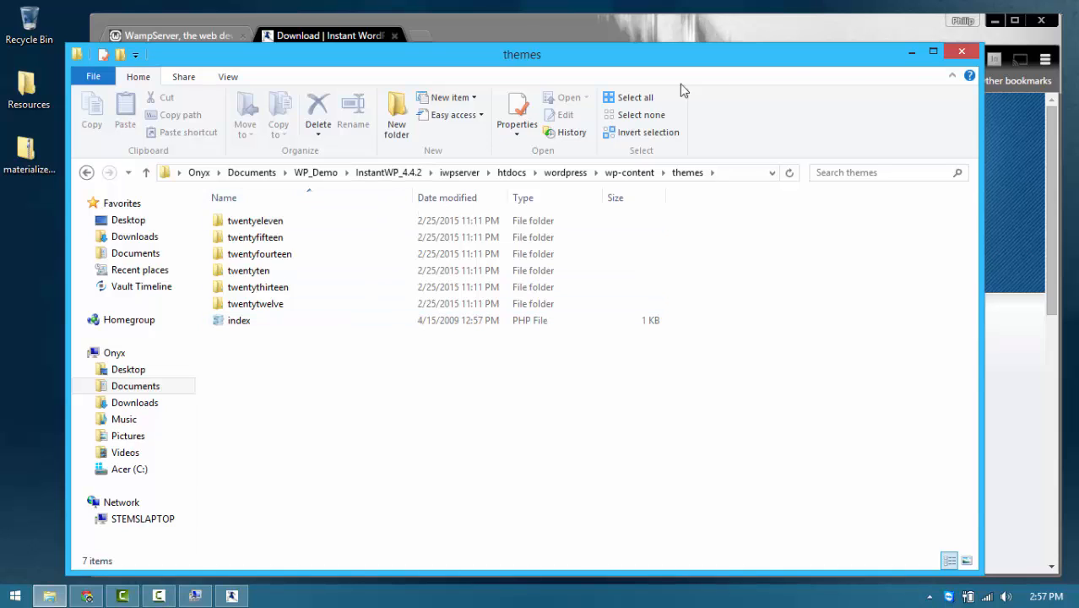
# Step: Minimize the themes folder window and close the InstantWP control panel to shut it down
pyautogui.click(910, 54)
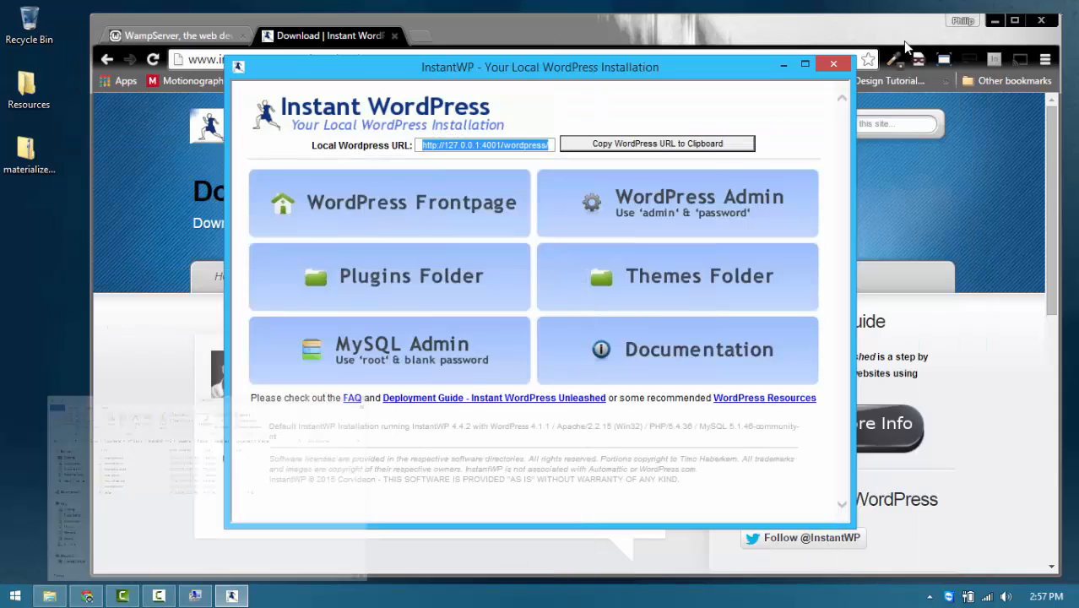
pyautogui.click(832, 65)
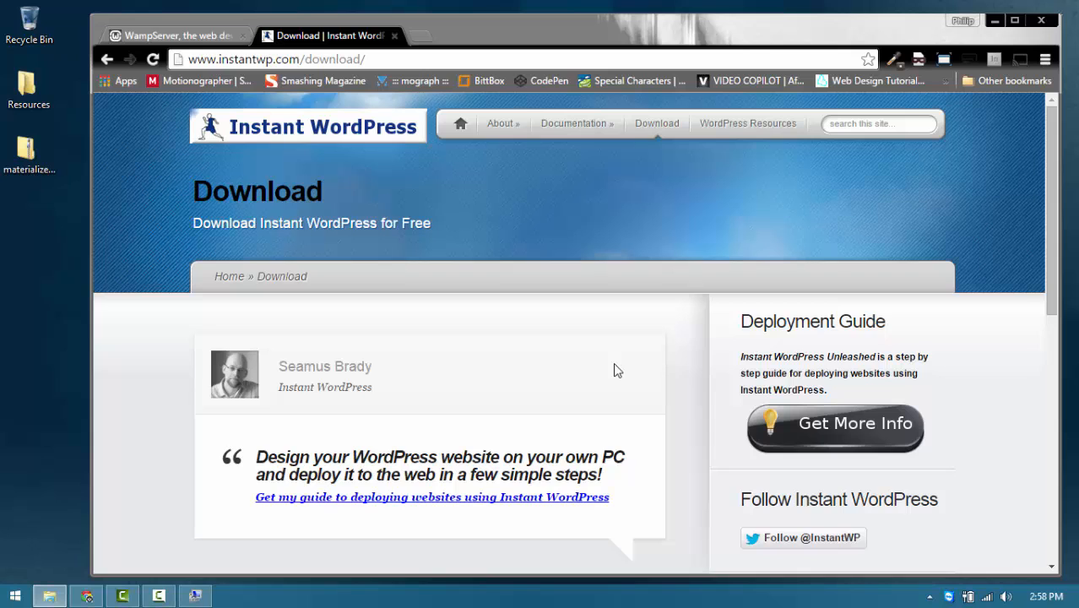
# Step: Show the WampServer homepage tab in Chrome and restore the screen recorder window
pyautogui.click(184, 38)
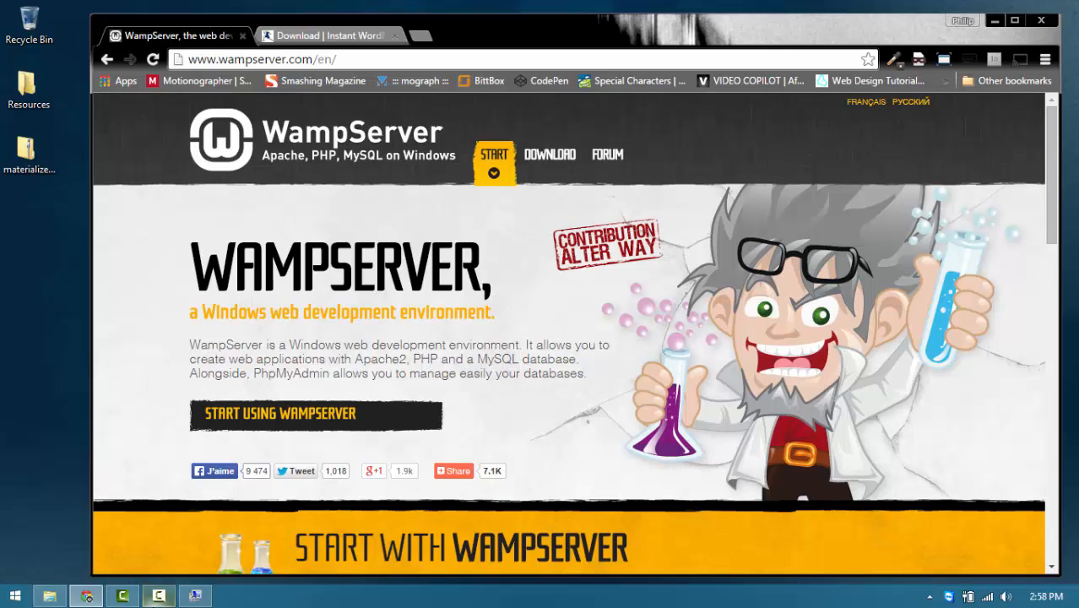
pyautogui.click(154, 599)
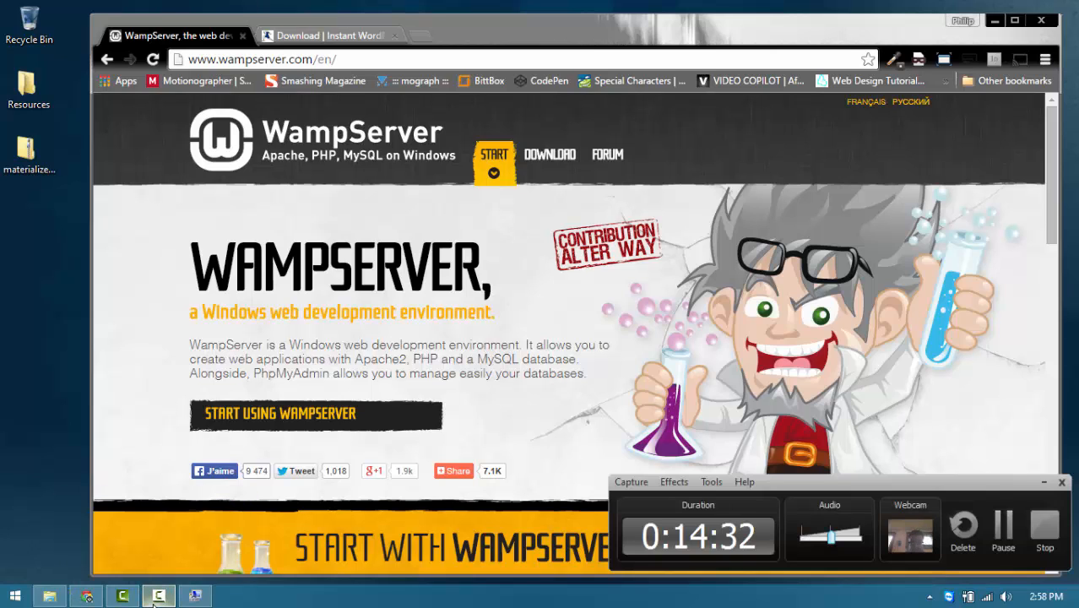